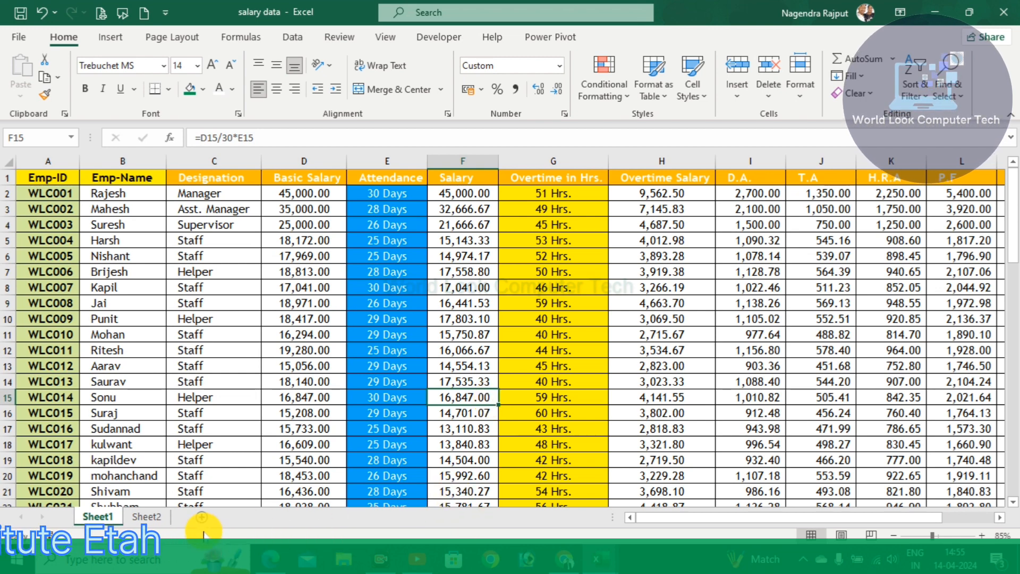
Switch to Sheet2 and select cell B2 under the Emp-Name heading
{"action": "left_click", "coordinate": [151, 515]}
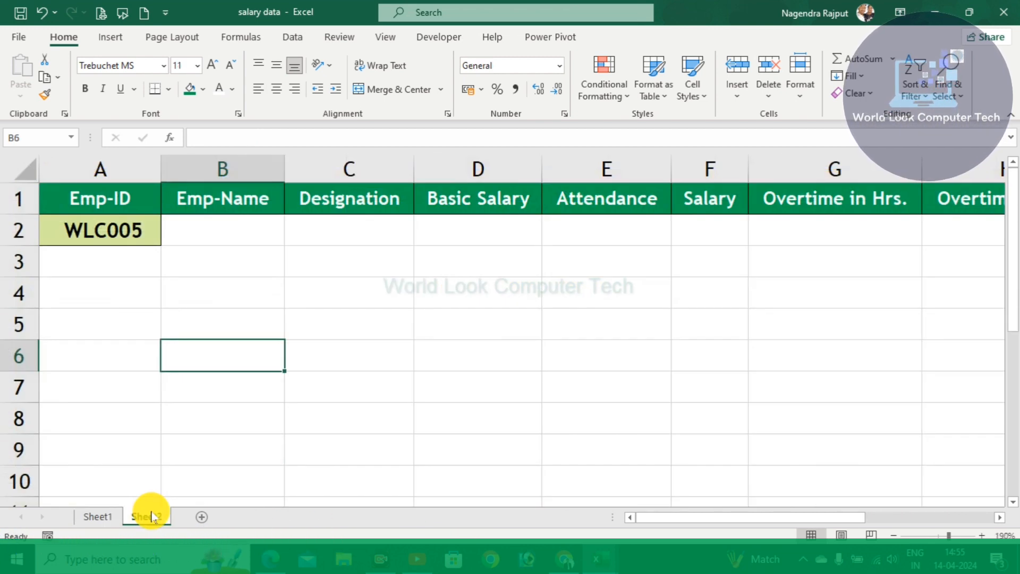
{"action": "left_click", "coordinate": [277, 317]}
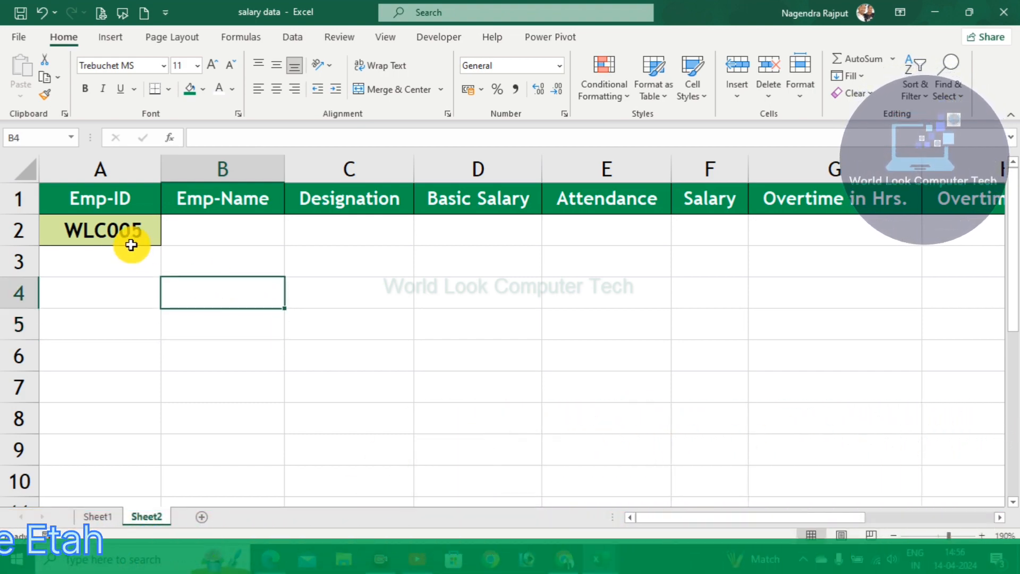
{"action": "left_click", "coordinate": [109, 231]}
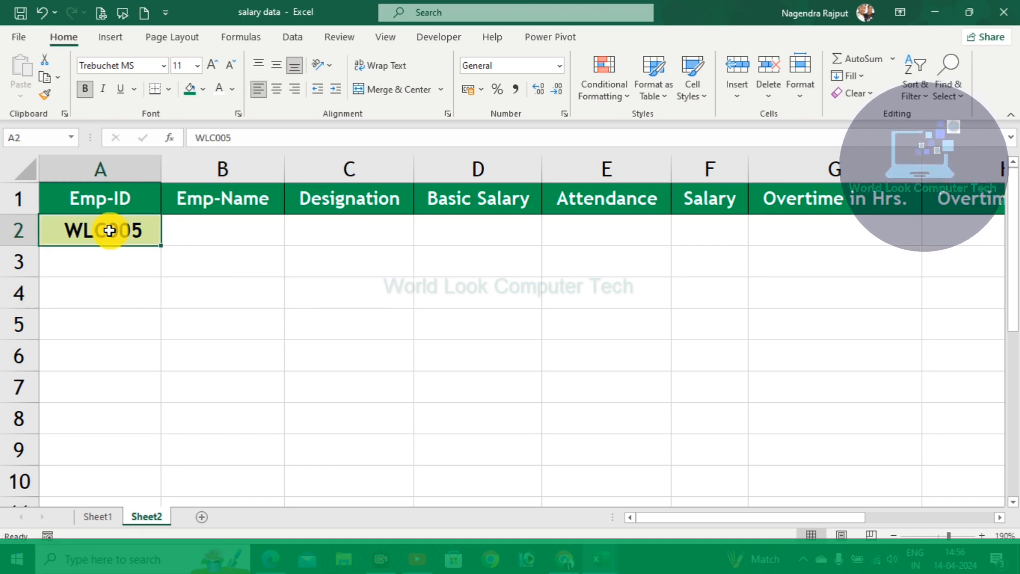
{"action": "left_click", "coordinate": [201, 237]}
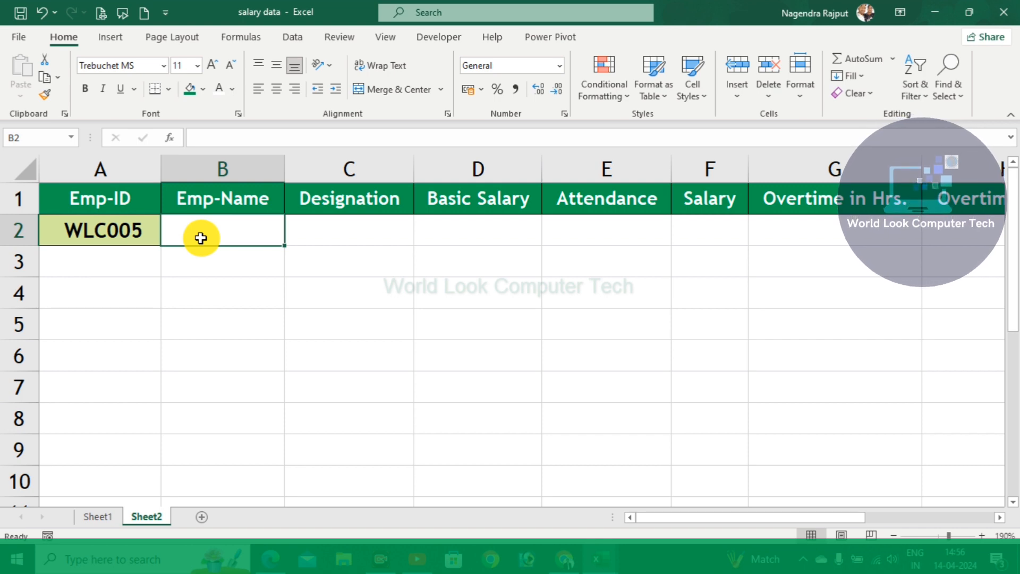
Begin a VLOOKUP formula in B2 that uses the employee ID in A2 as the lookup value
{"action": "type", "text": "="}
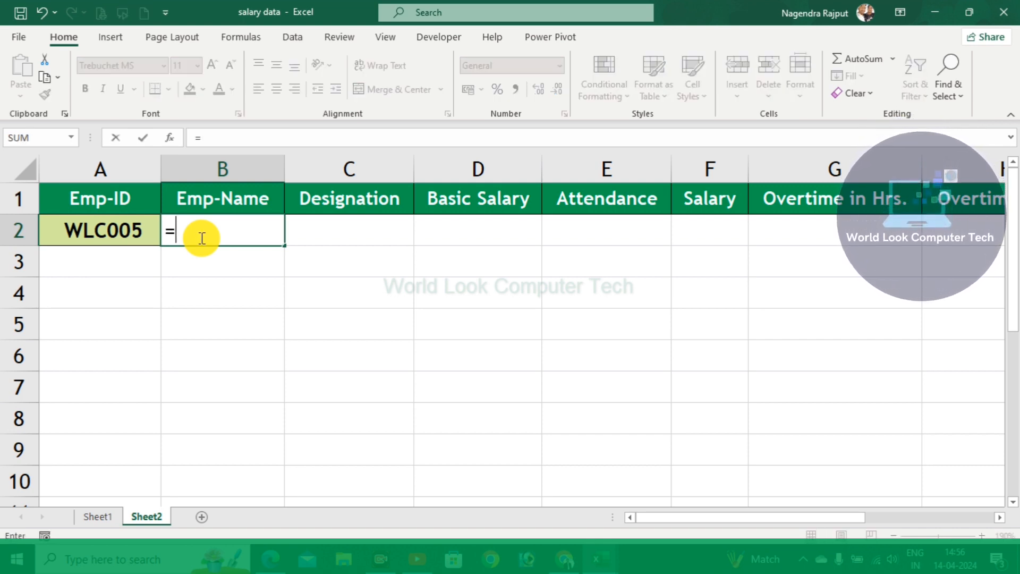
{"action": "type", "text": "VL"}
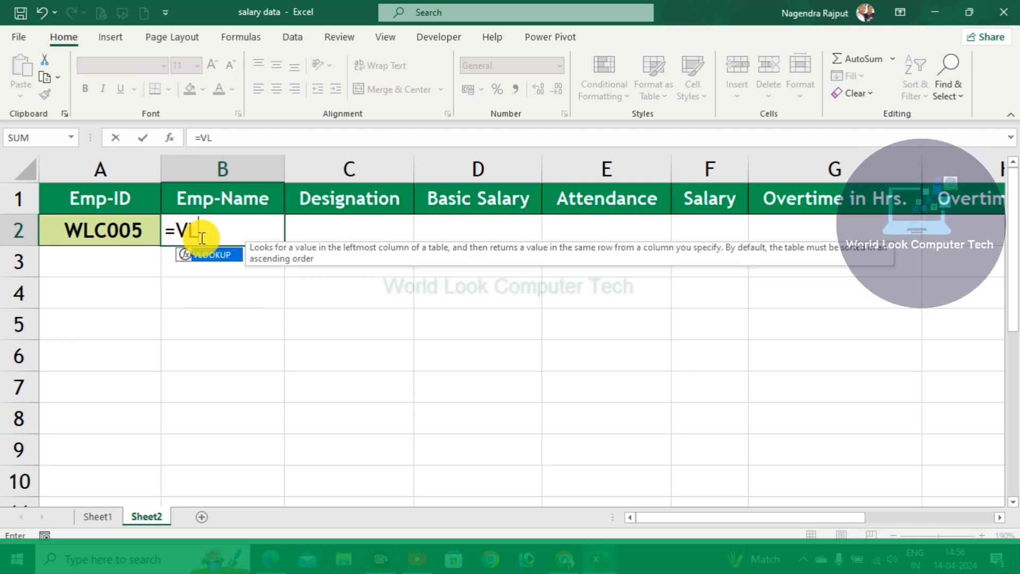
{"action": "key", "text": "Tab"}
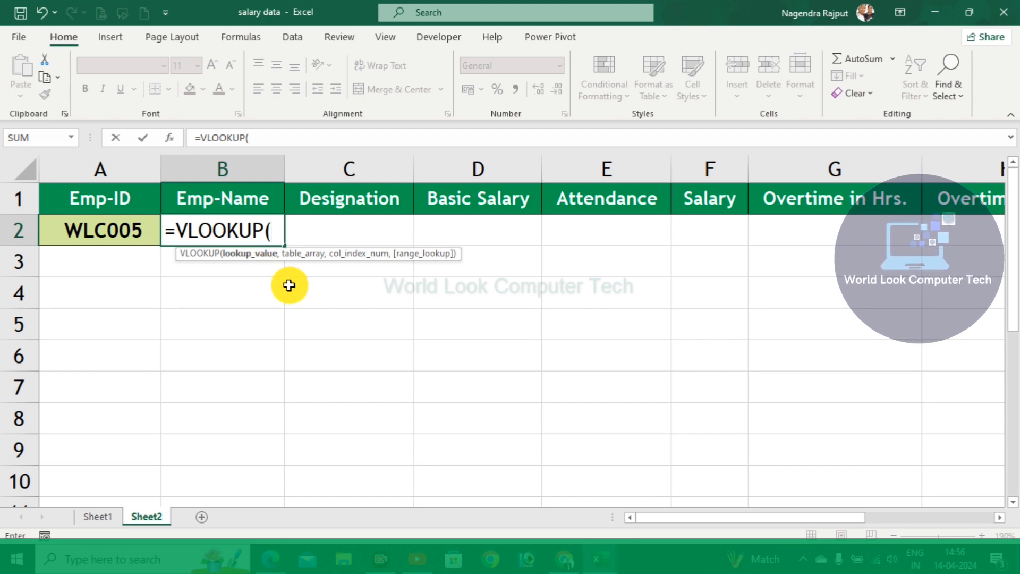
{"action": "left_click", "coordinate": [101, 235]}
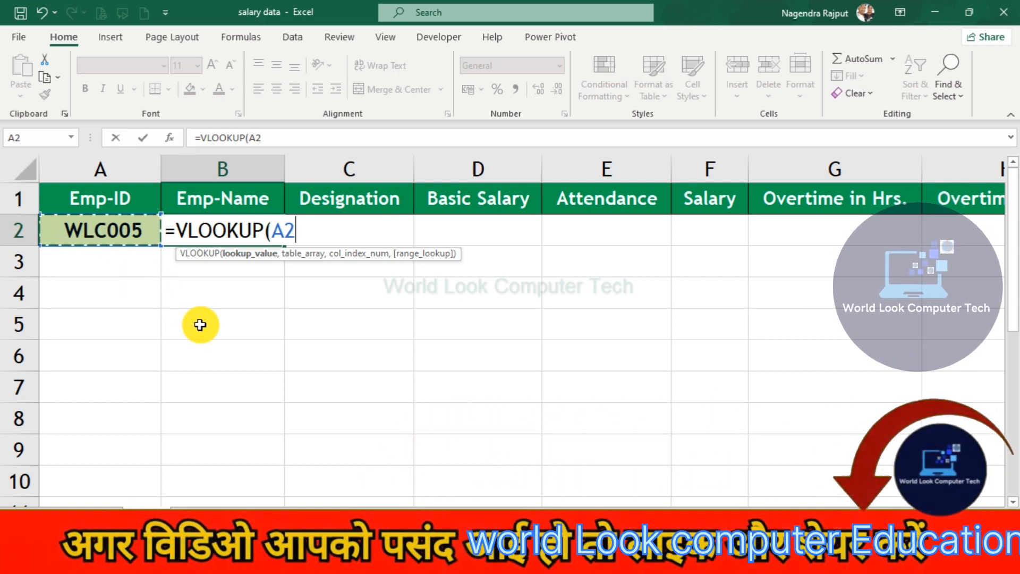
{"action": "type", "text": ","}
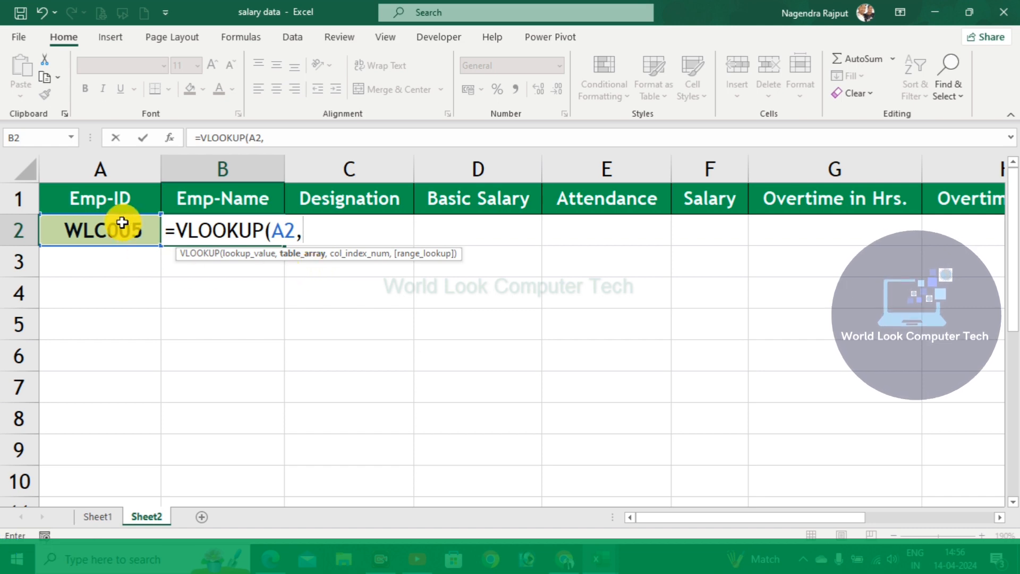
Use the whole Sheet1 data table, named SALARY, as the formula's table array
{"action": "left_click", "coordinate": [109, 517]}
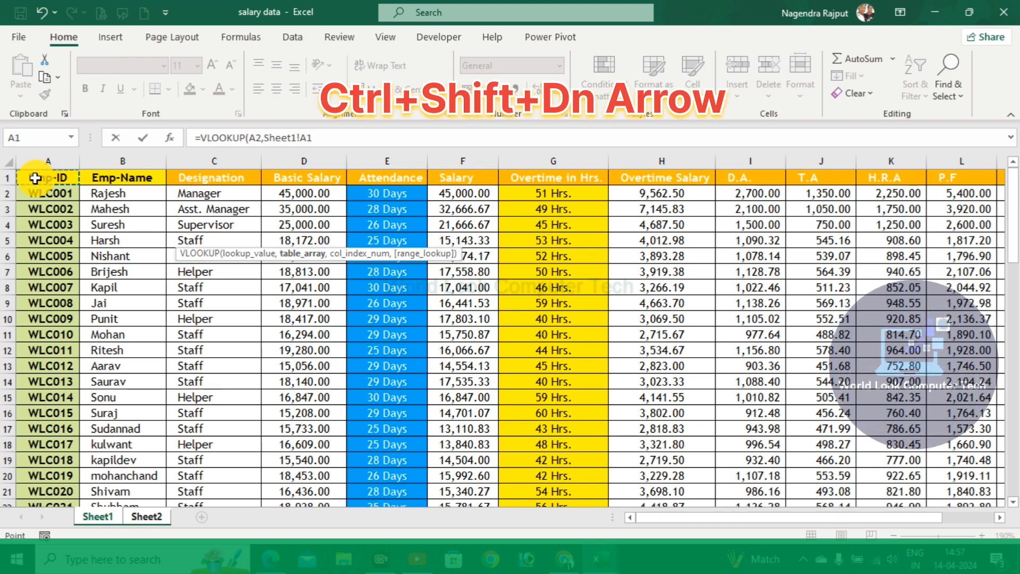
{"action": "key", "text": "ctrl+shift+Down"}
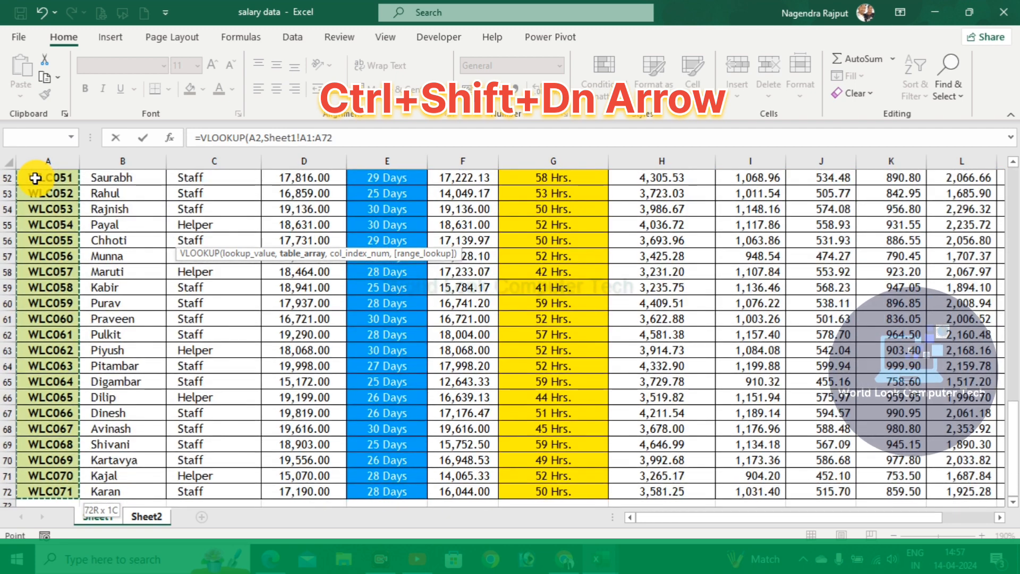
{"action": "key", "text": "ctrl+shift+Right"}
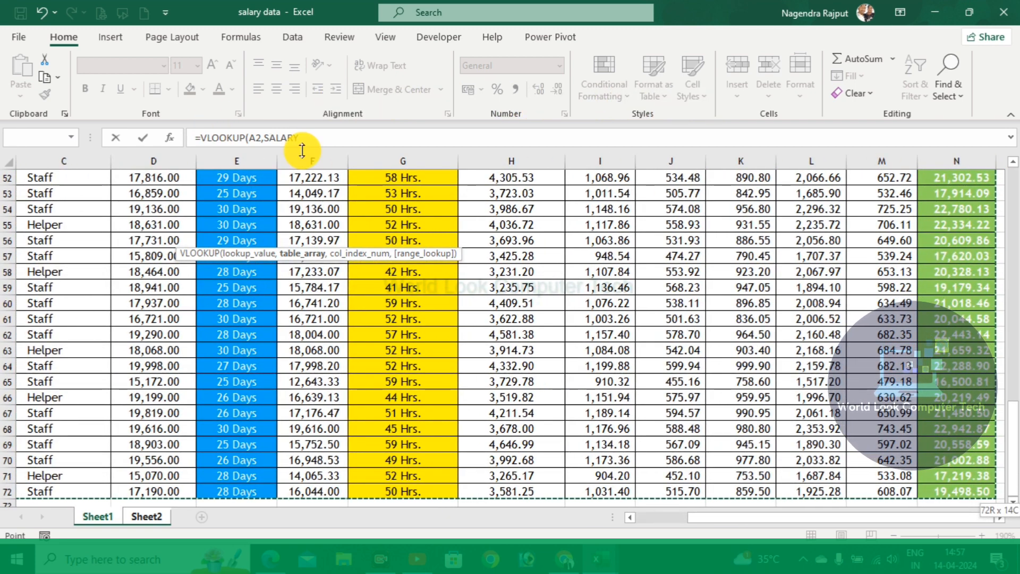
{"action": "left_click", "coordinate": [328, 142]}
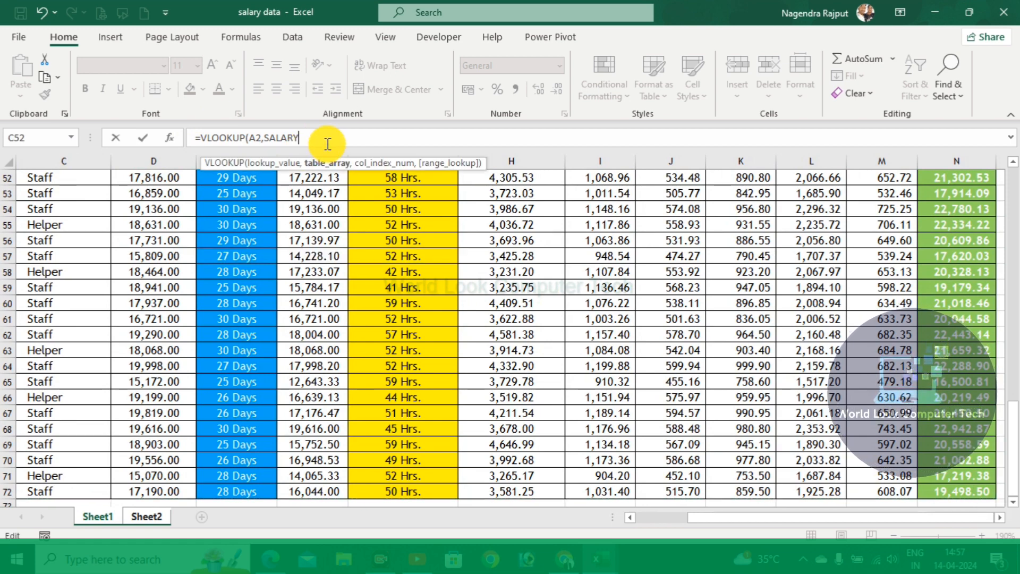
{"action": "type", "text": ","}
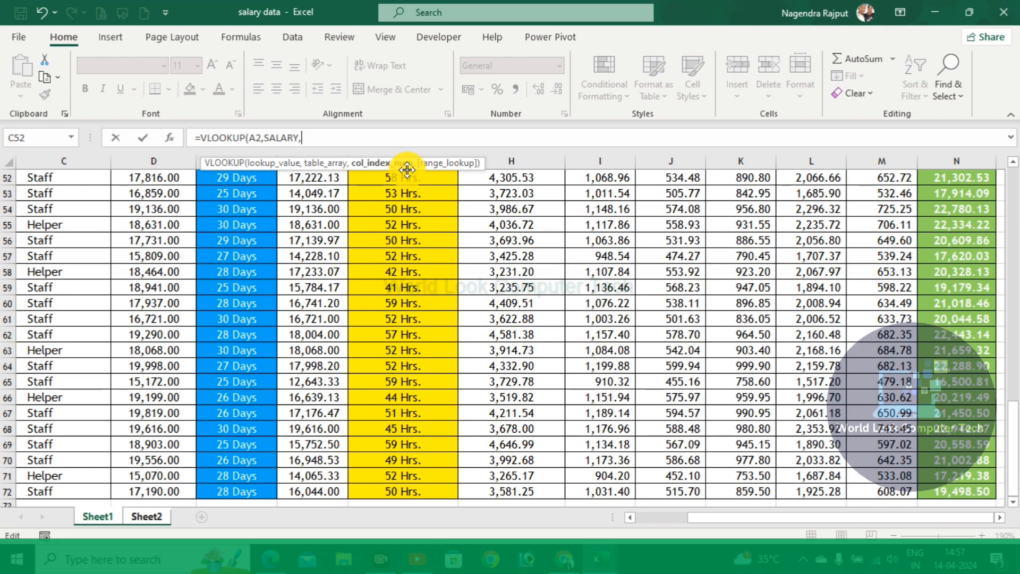
Complete the B2 formula on Sheet2 as =VLOOKUP(A2,SALARY,2,0), removing the stray Sheet2! reference
{"action": "left_click", "coordinate": [144, 516]}
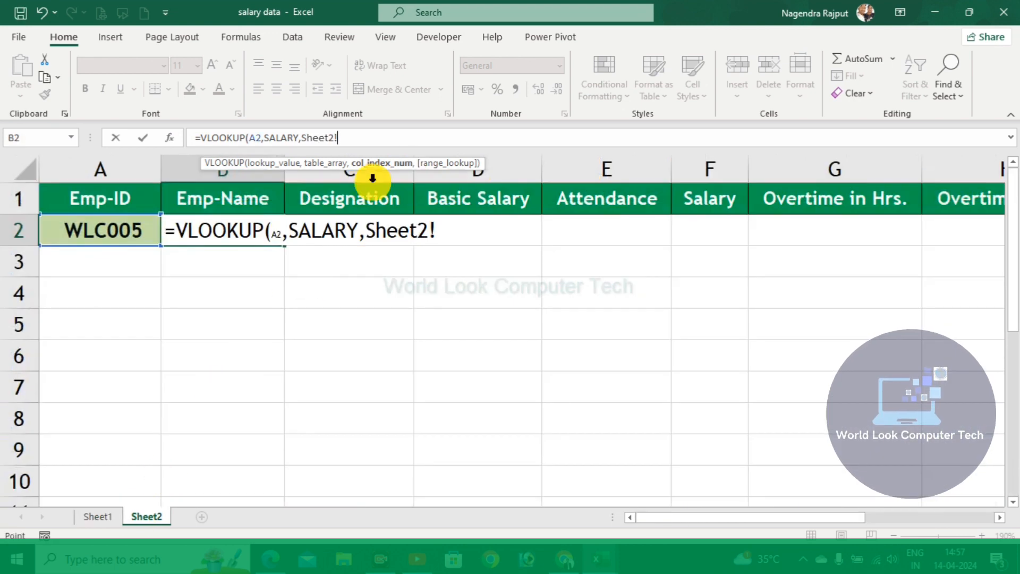
{"action": "key", "text": "BackSpace"}
{"action": "key", "text": "BackSpace"}
{"action": "key", "text": "BackSpace"}
{"action": "key", "text": "BackSpace"}
{"action": "key", "text": "BackSpace"}
{"action": "key", "text": "BackSpace"}
{"action": "key", "text": "BackSpace"}
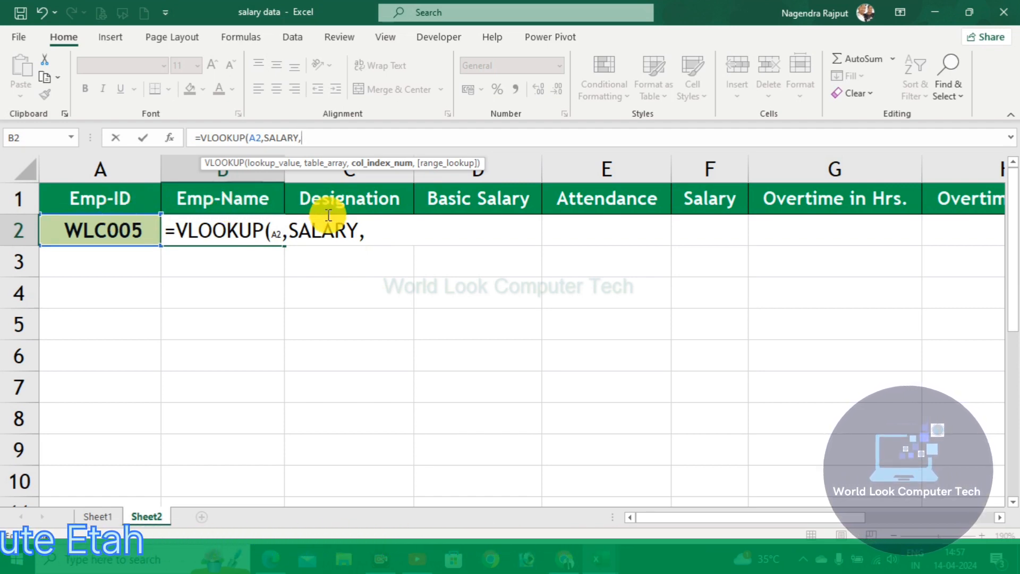
{"action": "type", "text": "2"}
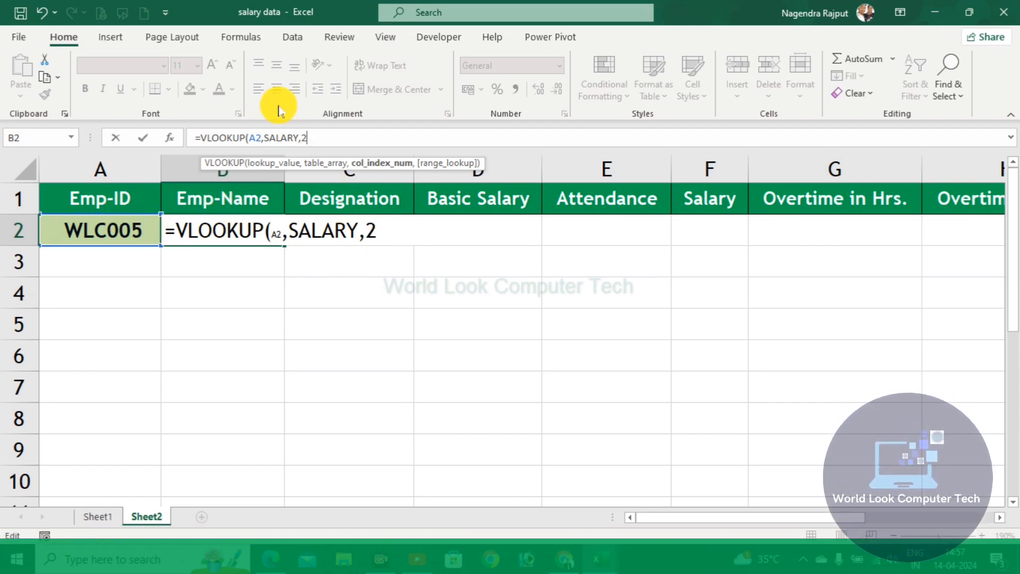
{"action": "type", "text": ","}
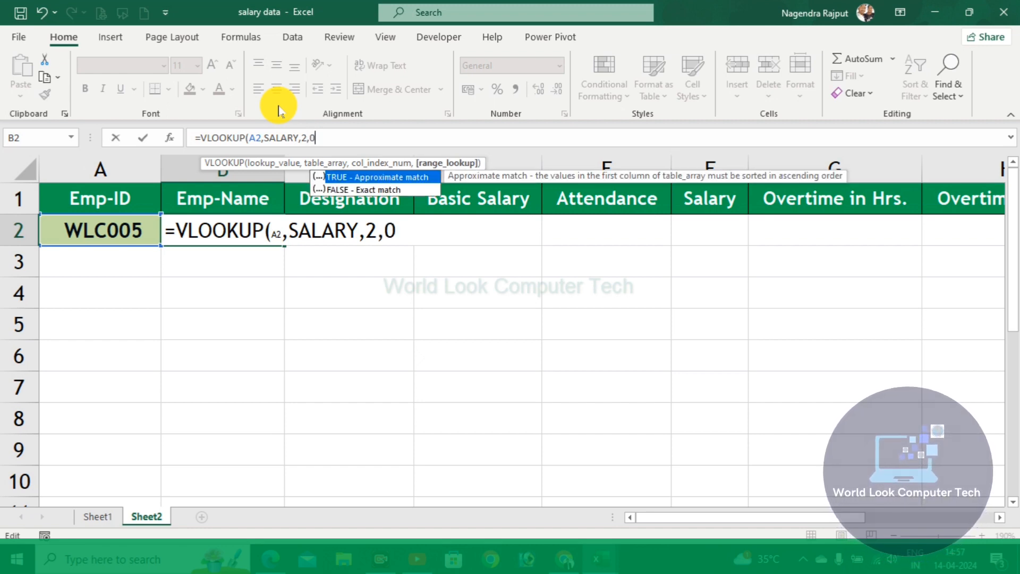
{"action": "type", "text": "0)"}
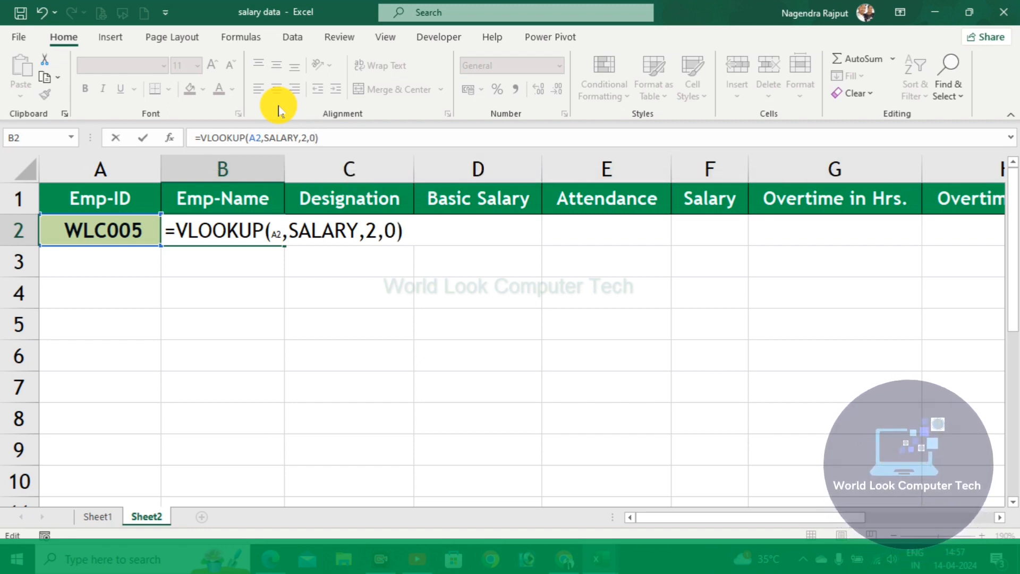
{"action": "key", "text": "Return"}
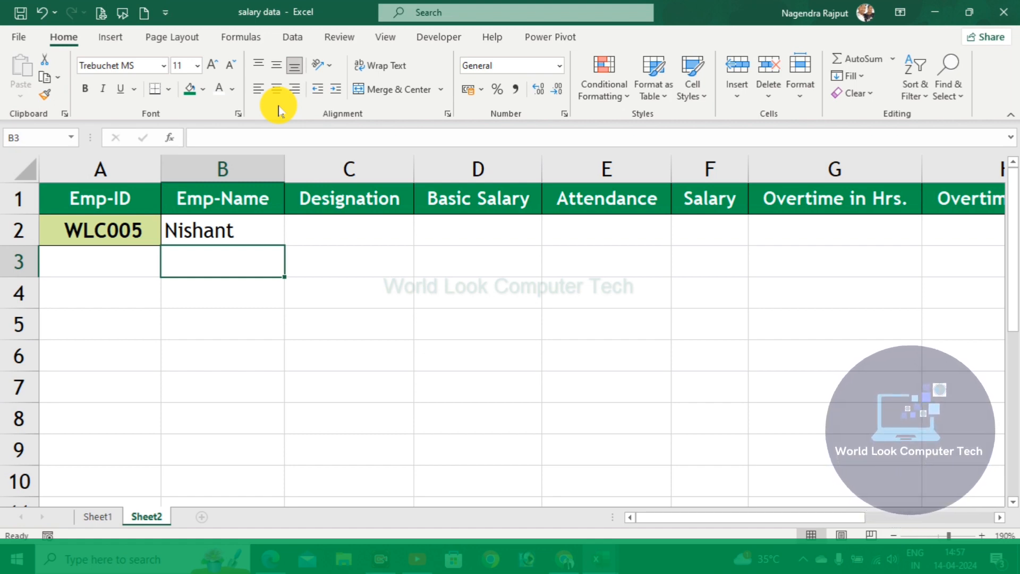
Copy the B2 lookup formula across into C2 and clear both cells
{"action": "left_click", "coordinate": [311, 234]}
{"action": "key", "text": "Left"}
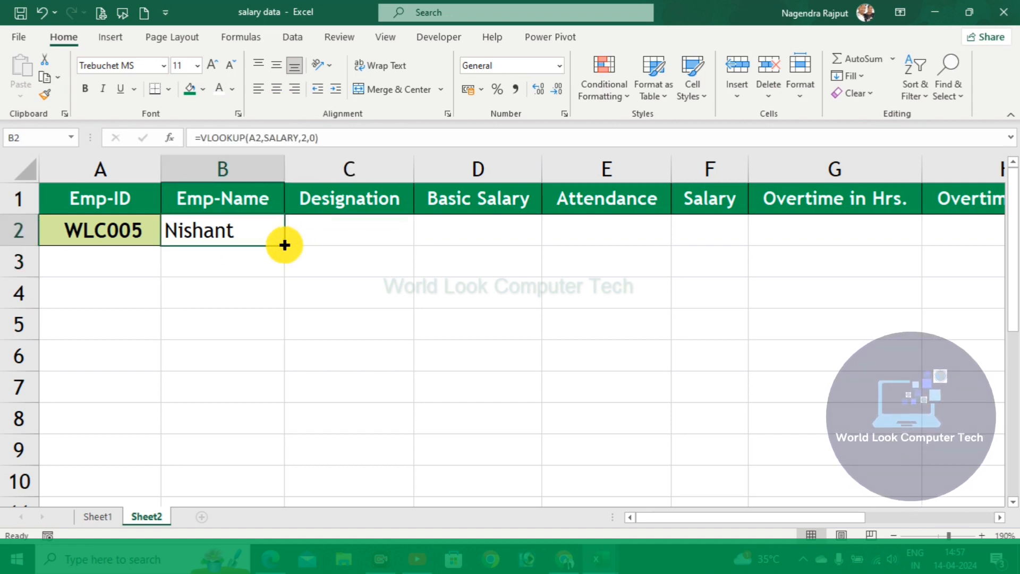
{"action": "left_click_drag", "start_coordinate": [283, 245], "coordinate": [399, 249]}
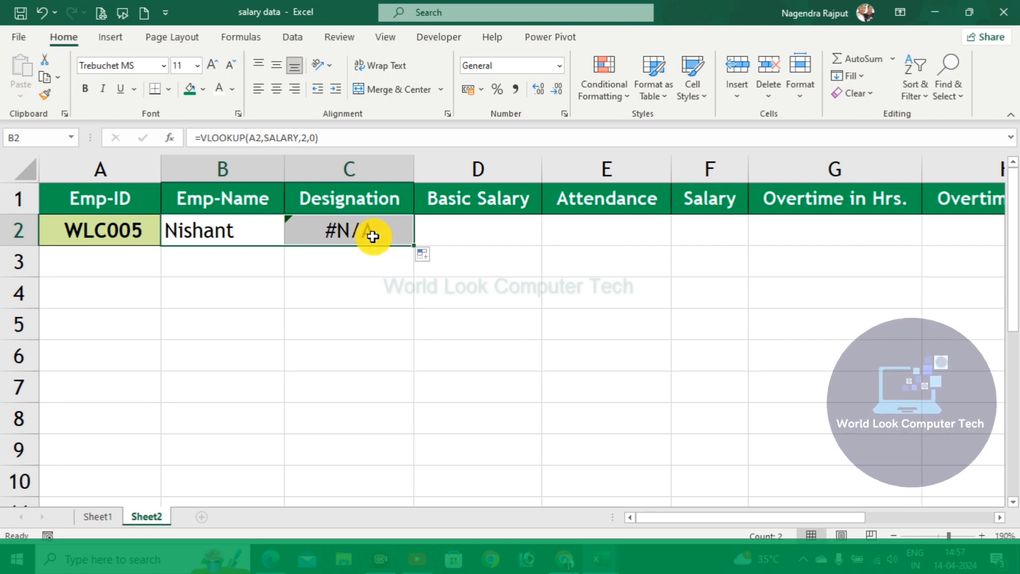
{"action": "key", "text": "Delete"}
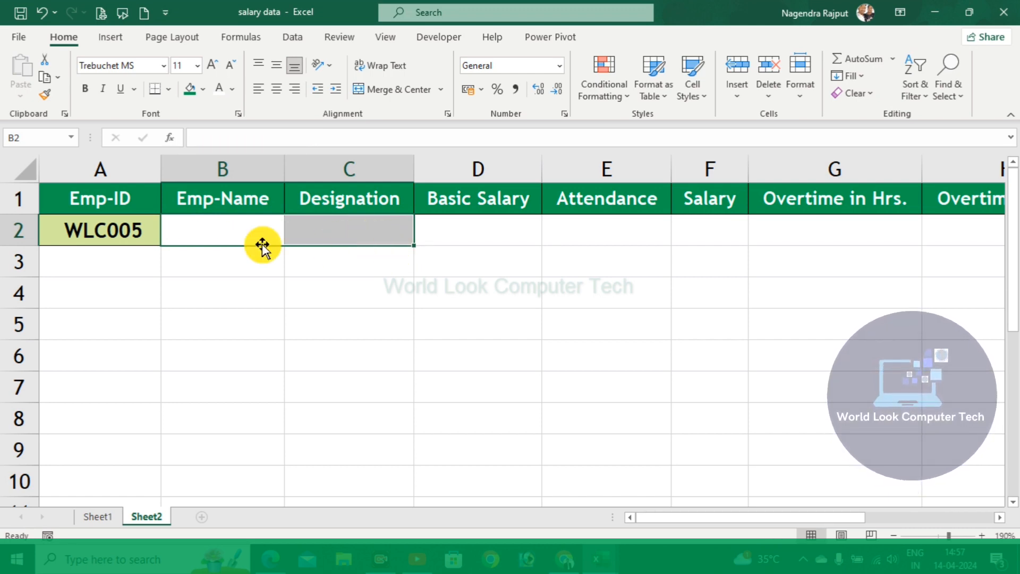
Select the full data table on Sheet1 and check its defined range name
{"action": "left_click", "coordinate": [246, 237]}
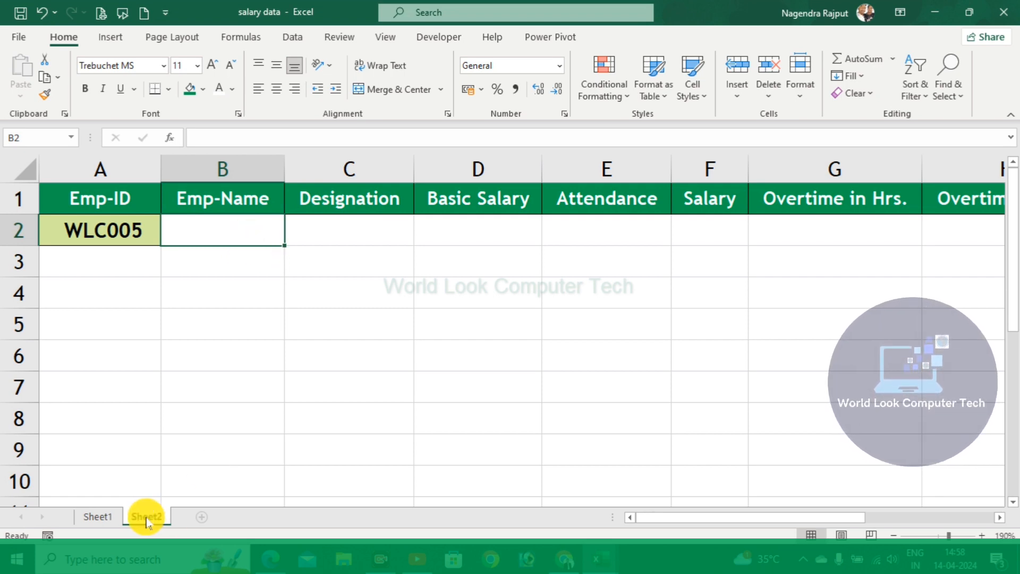
{"action": "left_click", "coordinate": [107, 516]}
{"action": "left_click", "coordinate": [328, 342]}
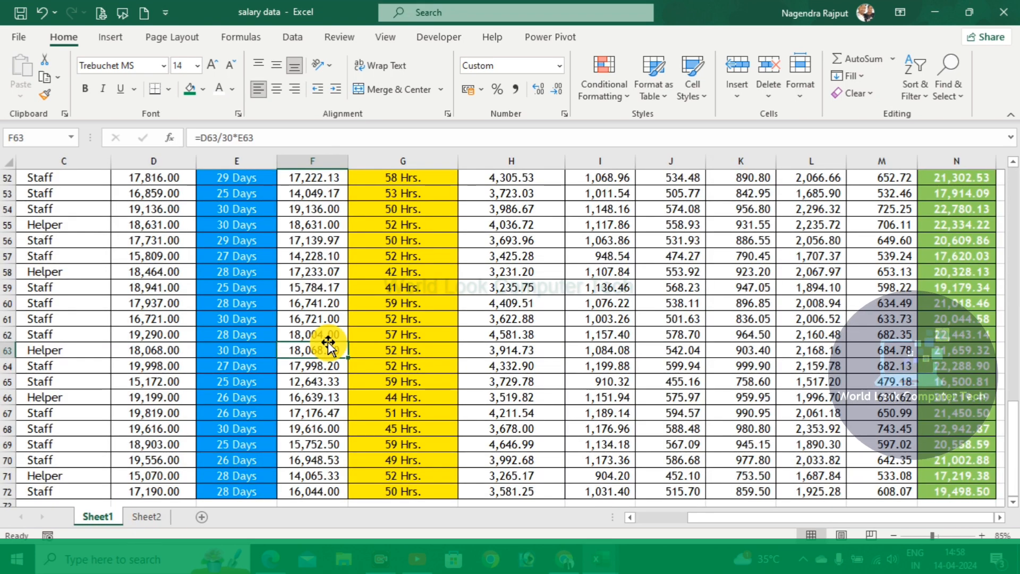
{"action": "key", "text": "ctrl+a"}
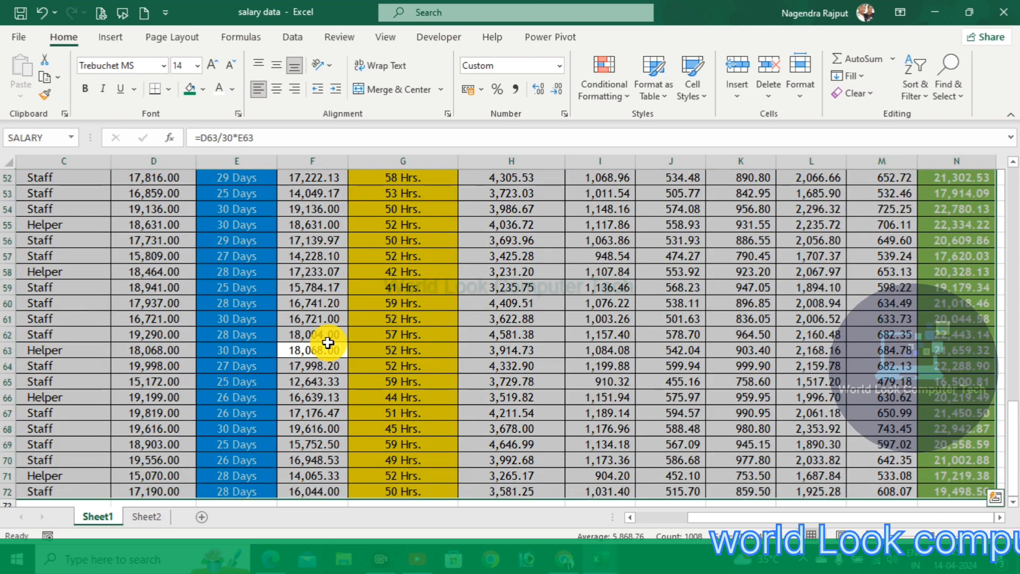
{"action": "left_click", "coordinate": [60, 138]}
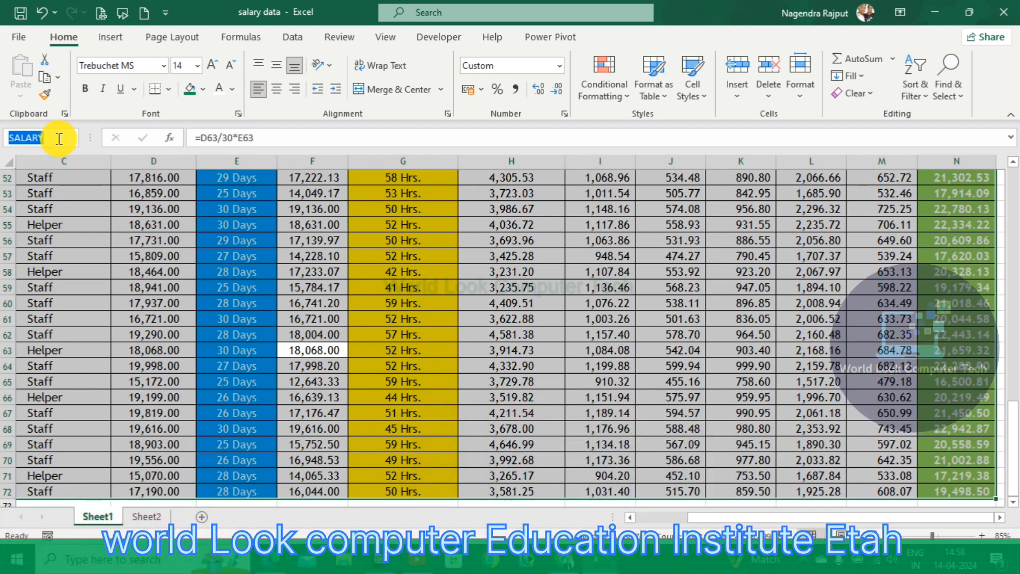
Start a VLOOKUP formula in B2 on Sheet2 with A2 as the lookup value and the named range SALARY as the table array
{"action": "left_click", "coordinate": [147, 520]}
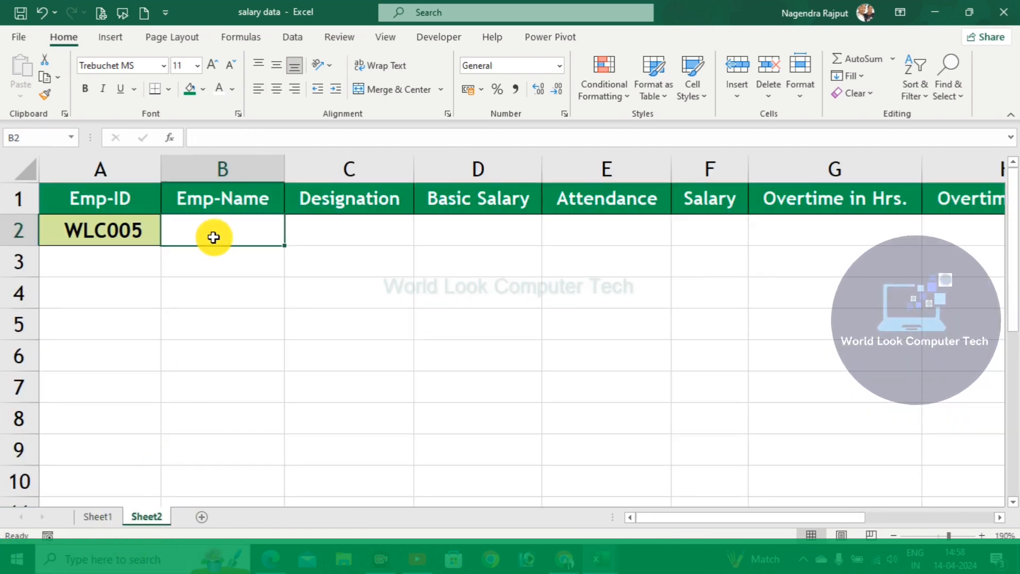
{"action": "type", "text": "=V"}
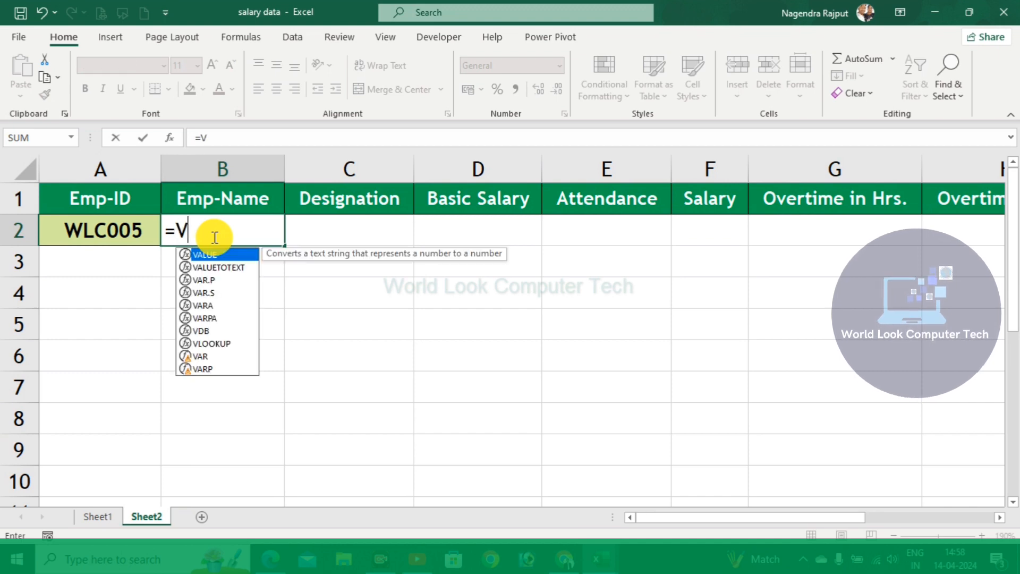
{"action": "type", "text": "L"}
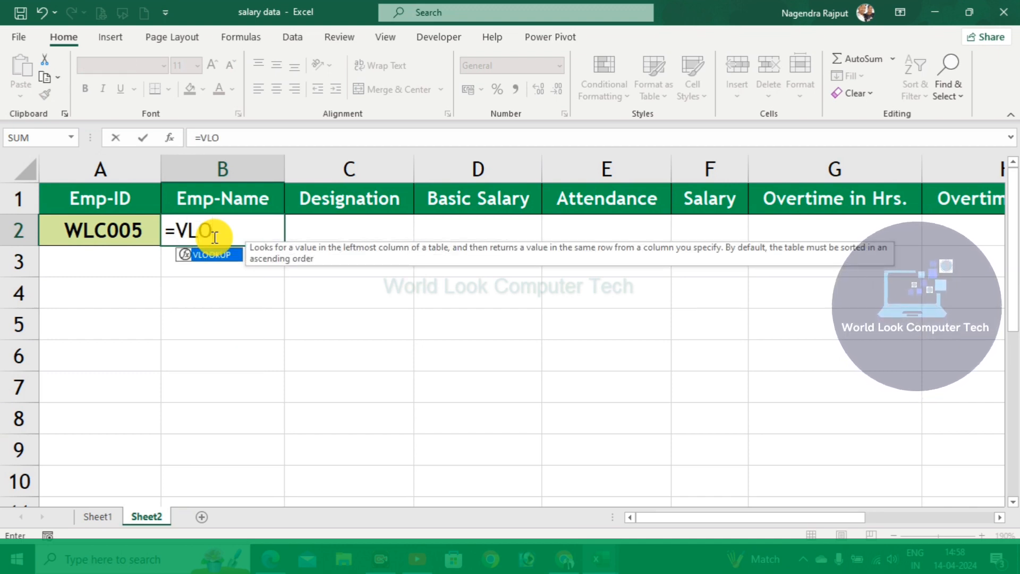
{"action": "type", "text": "O"}
{"action": "key", "text": "Tab"}
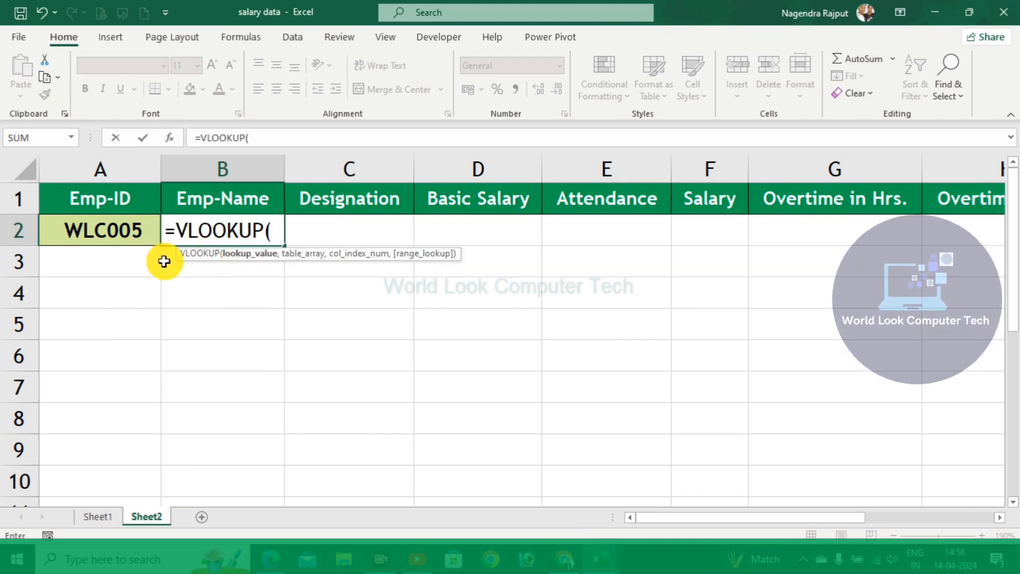
{"action": "left_click", "coordinate": [116, 229]}
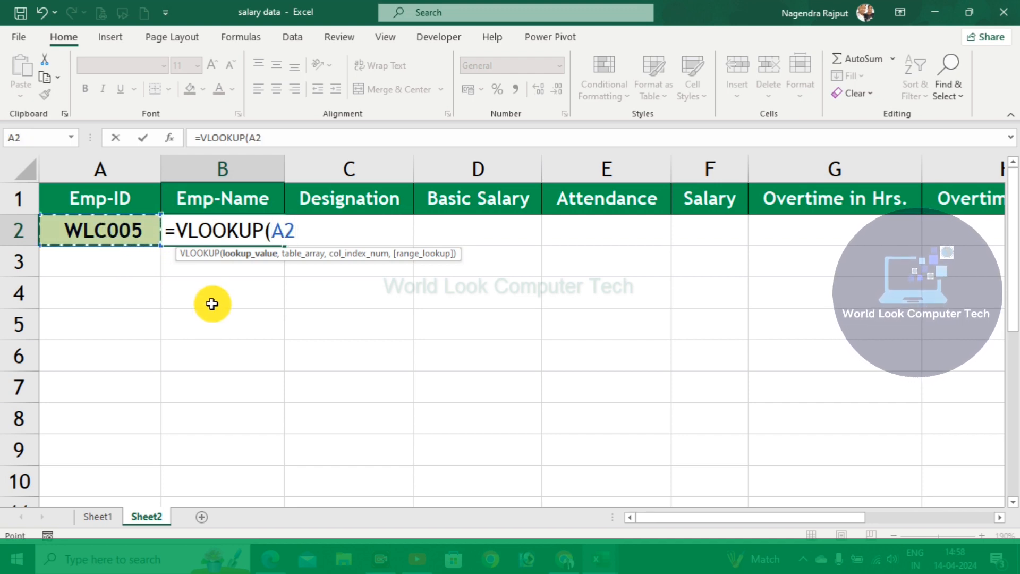
{"action": "type", "text": ",S"}
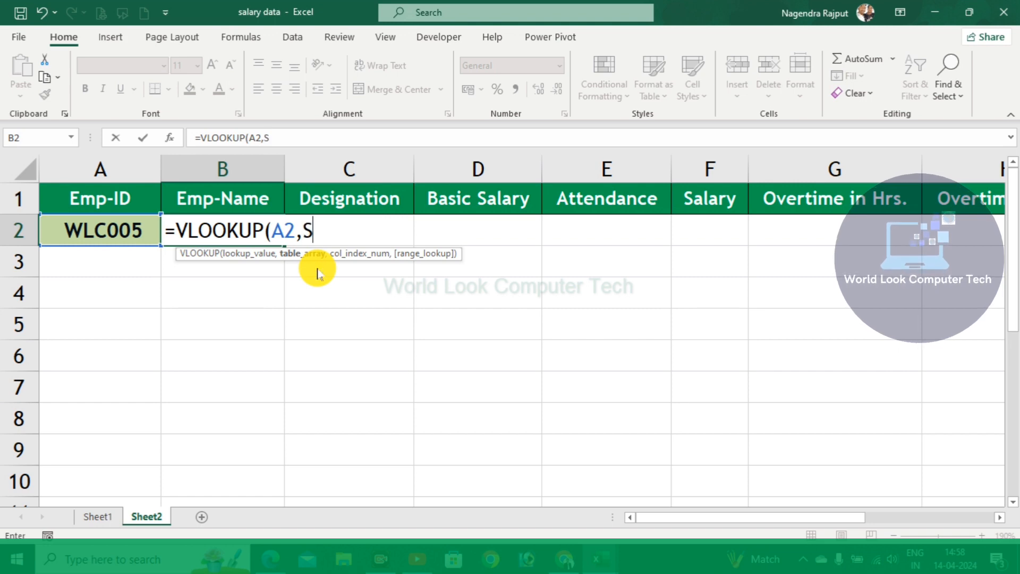
{"action": "type", "text": "A"}
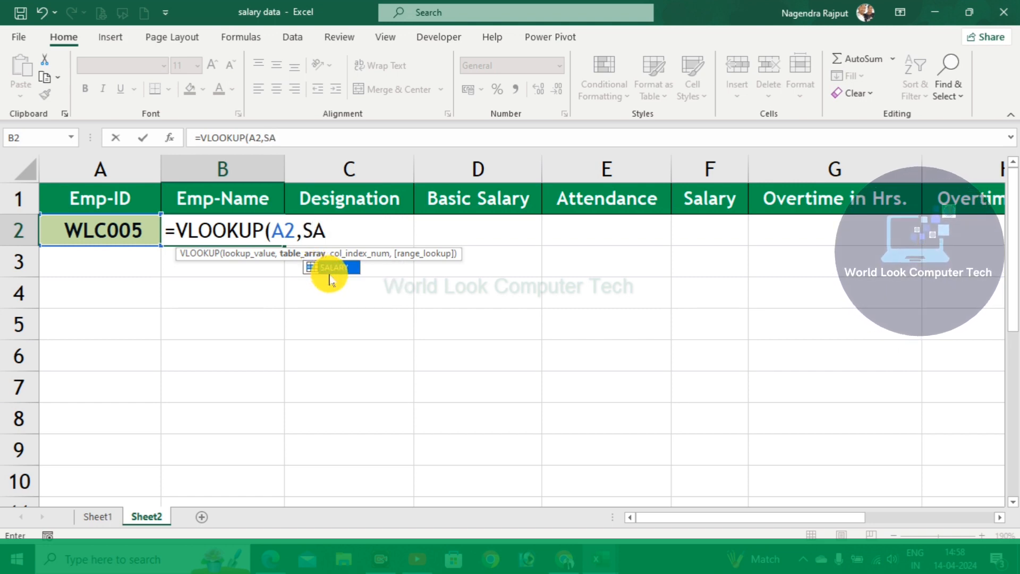
{"action": "double_click", "coordinate": [333, 268]}
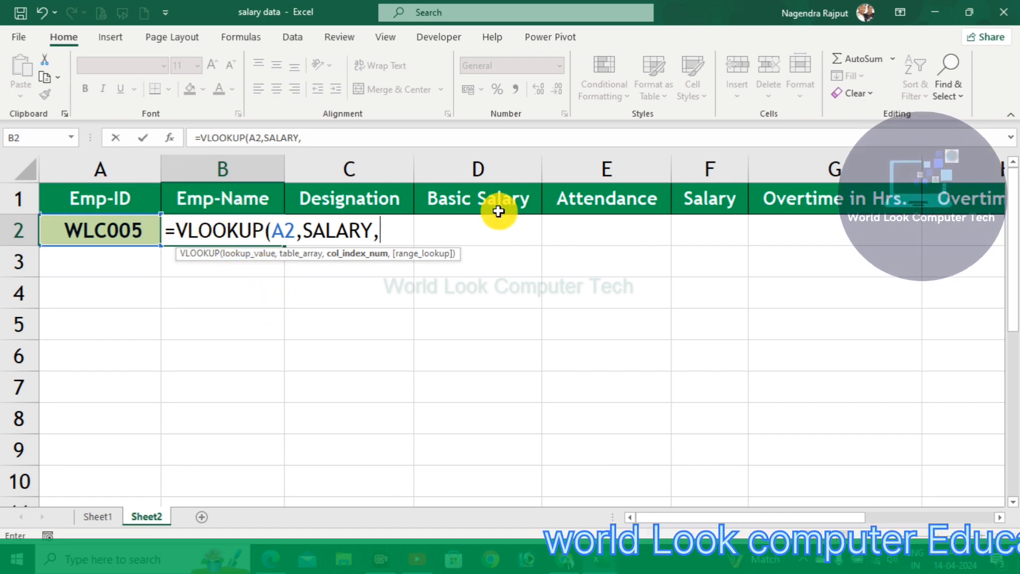
Finish the B2 VLOOKUP with column index 2 and range lookup 0, giving =VLOOKUP(A2,SALARY,2,0)
{"action": "type", "text": "2"}
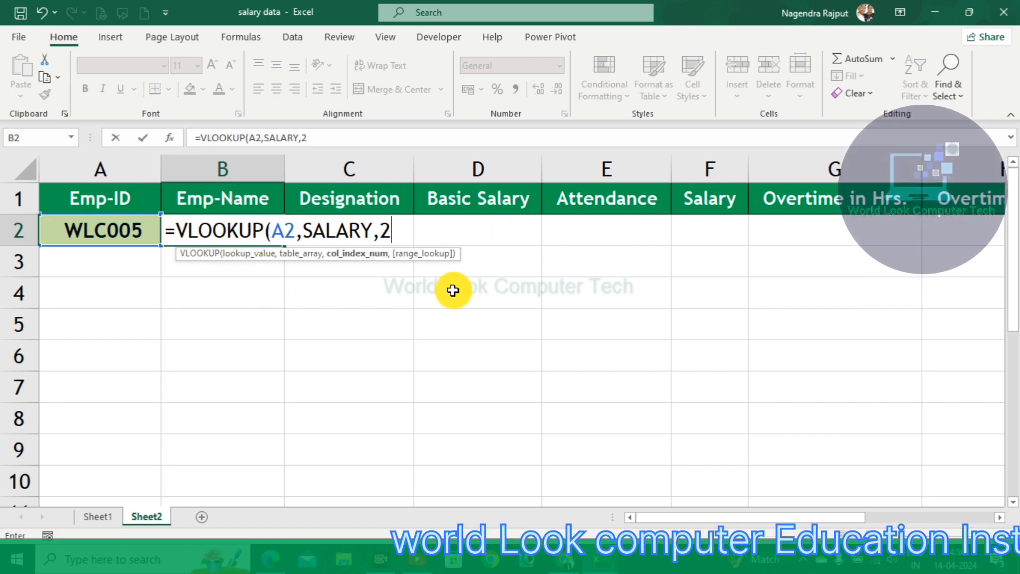
{"action": "type", "text": ","}
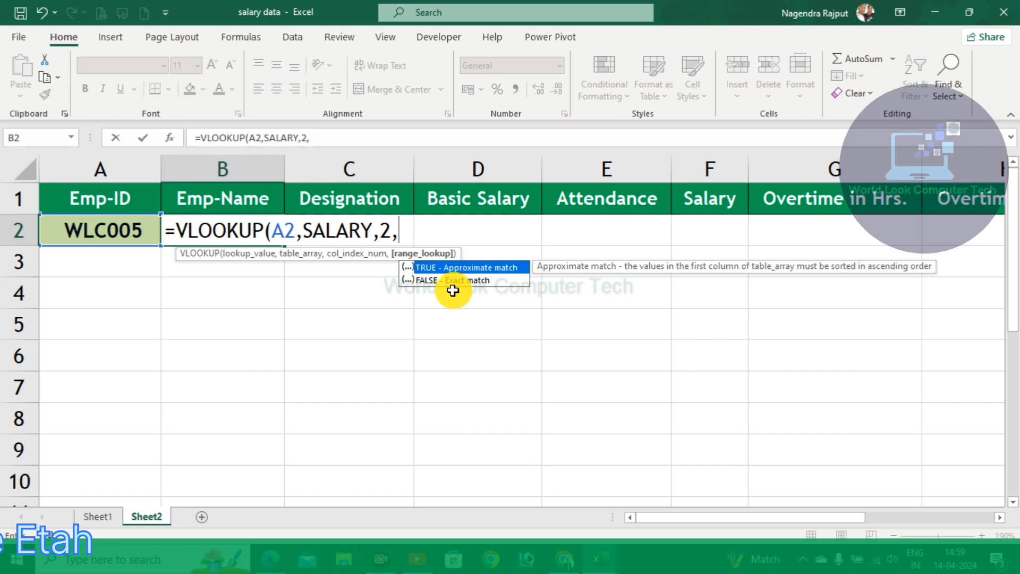
{"action": "type", "text": "0"}
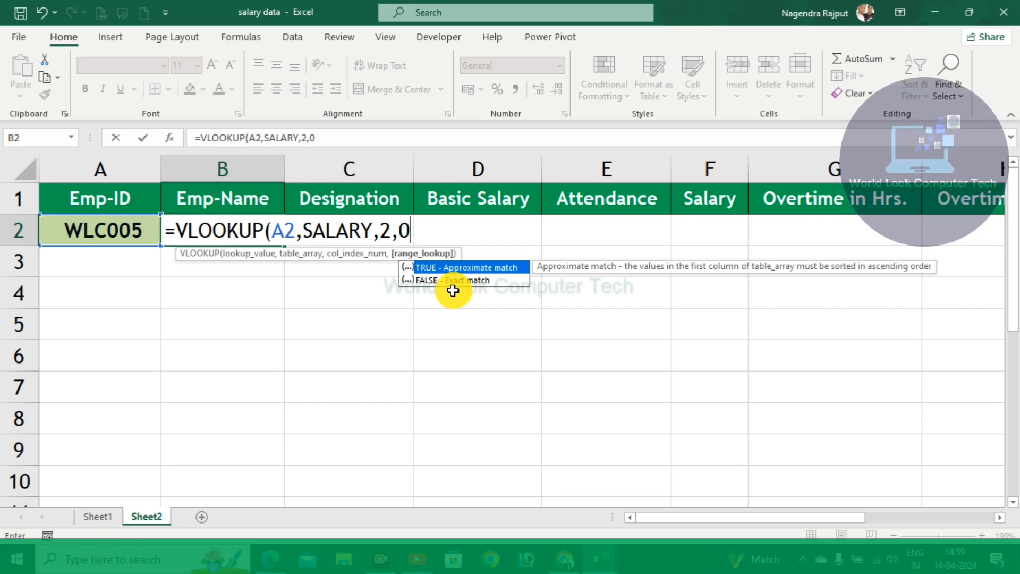
{"action": "type", "text": ")"}
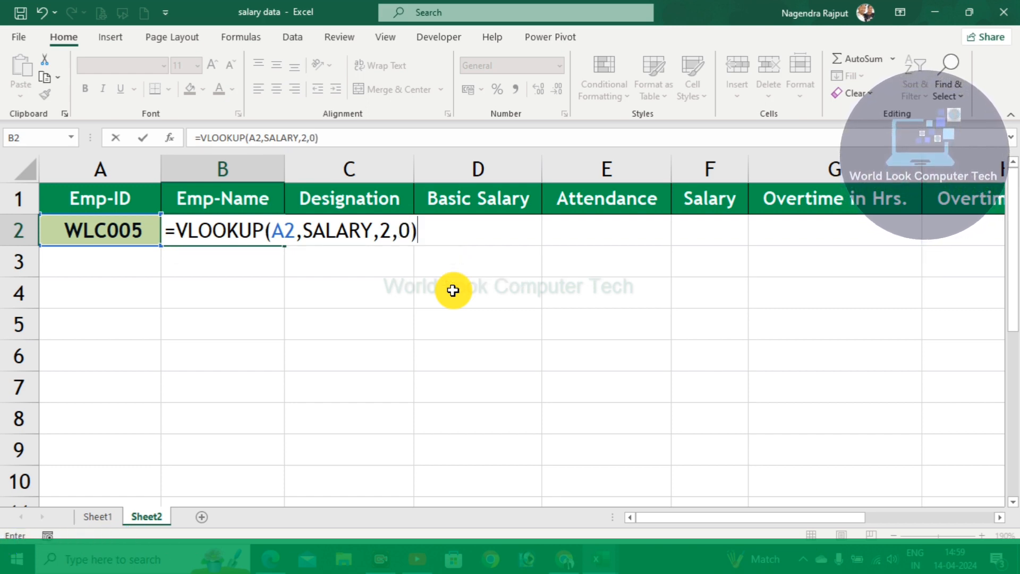
{"action": "key", "text": "Return"}
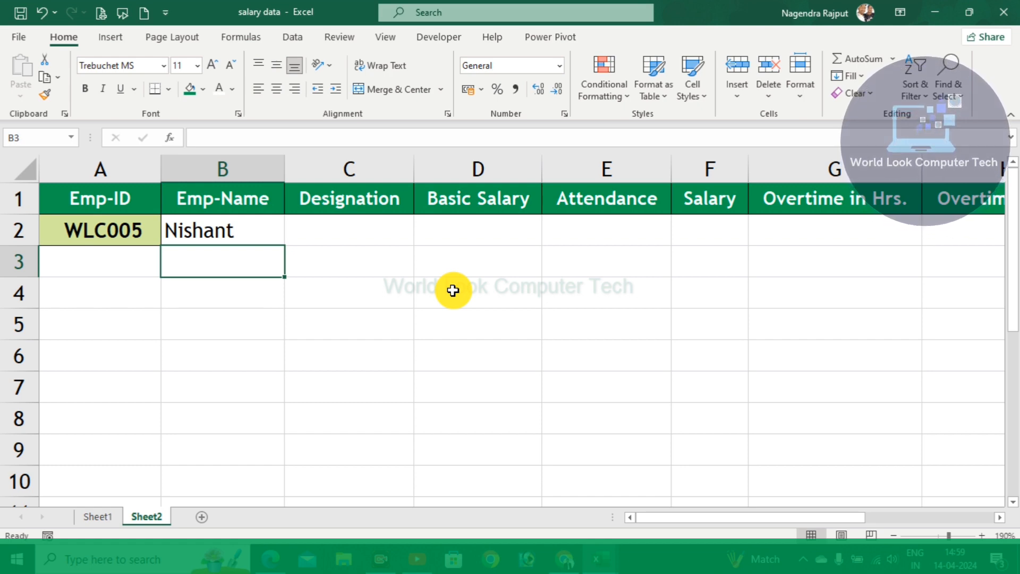
Change the last digit of the Emp-ID in A2 to 3
{"action": "left_click", "coordinate": [127, 233]}
{"action": "double_click", "coordinate": [145, 237]}
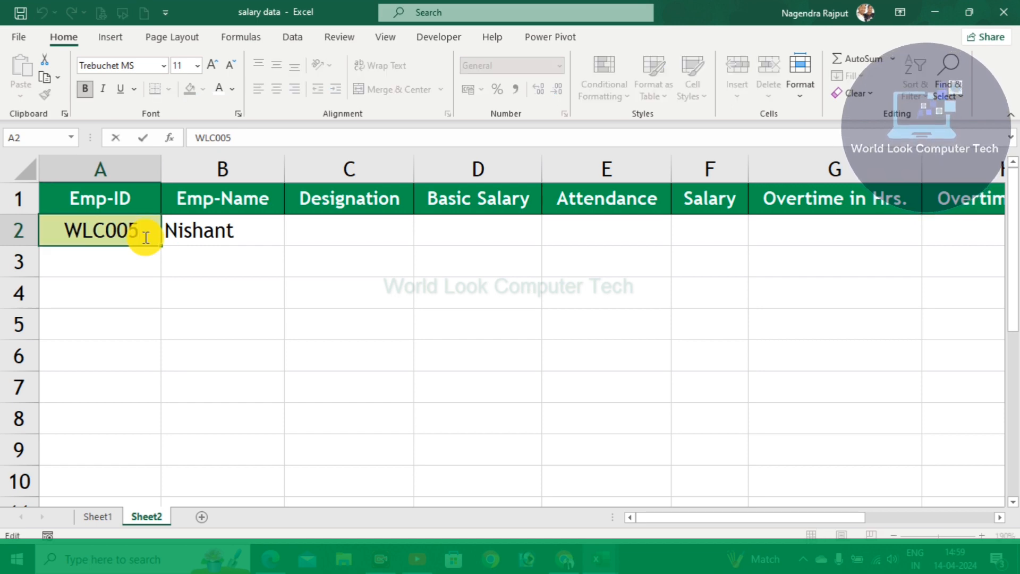
{"action": "type", "text": "3"}
{"action": "key", "text": "Return"}
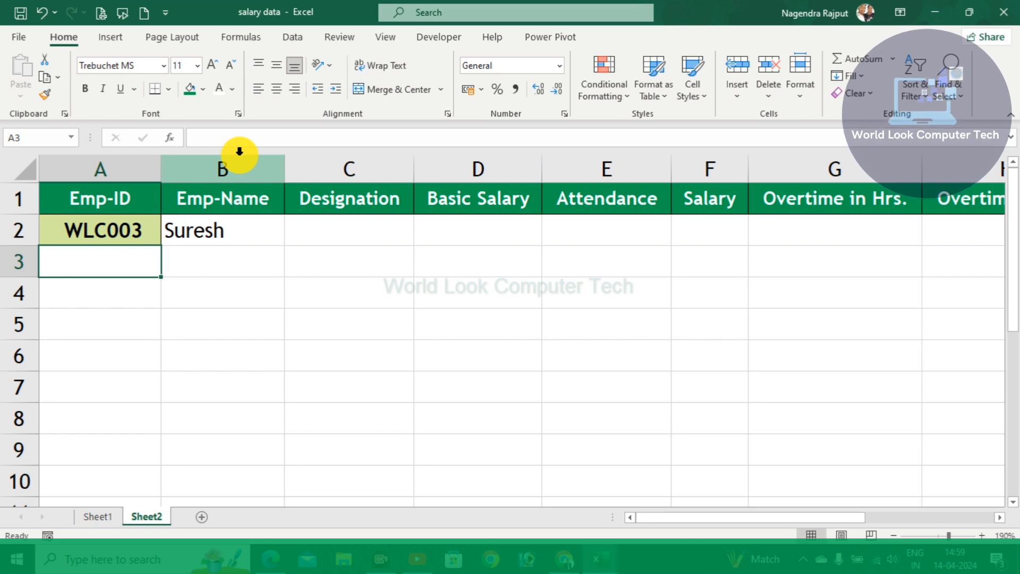
Remove the fixed column index 2 from the VLOOKUP formula in B2
{"action": "left_click", "coordinate": [264, 243]}
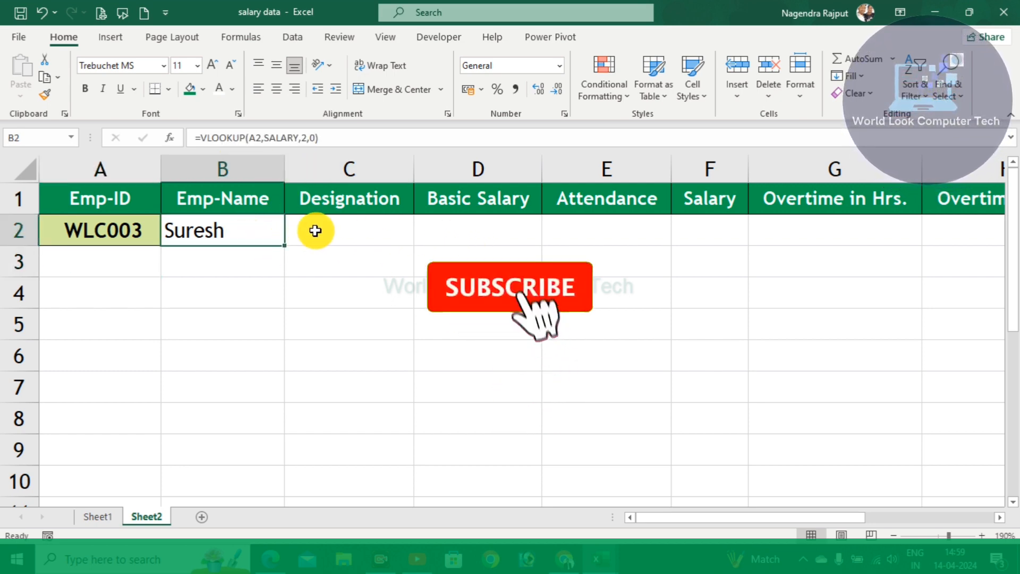
{"action": "double_click", "coordinate": [266, 230]}
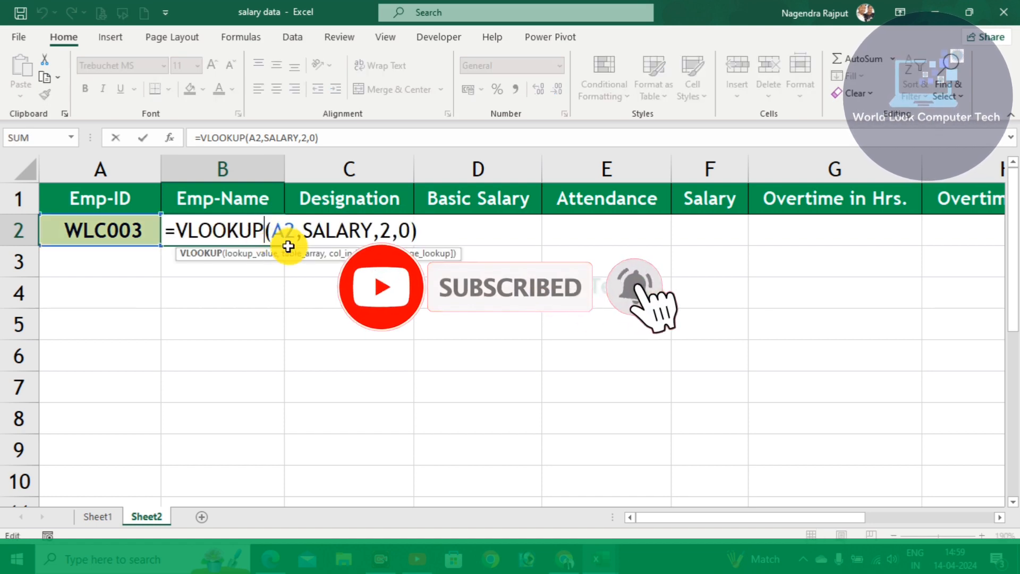
{"action": "left_click", "coordinate": [383, 231]}
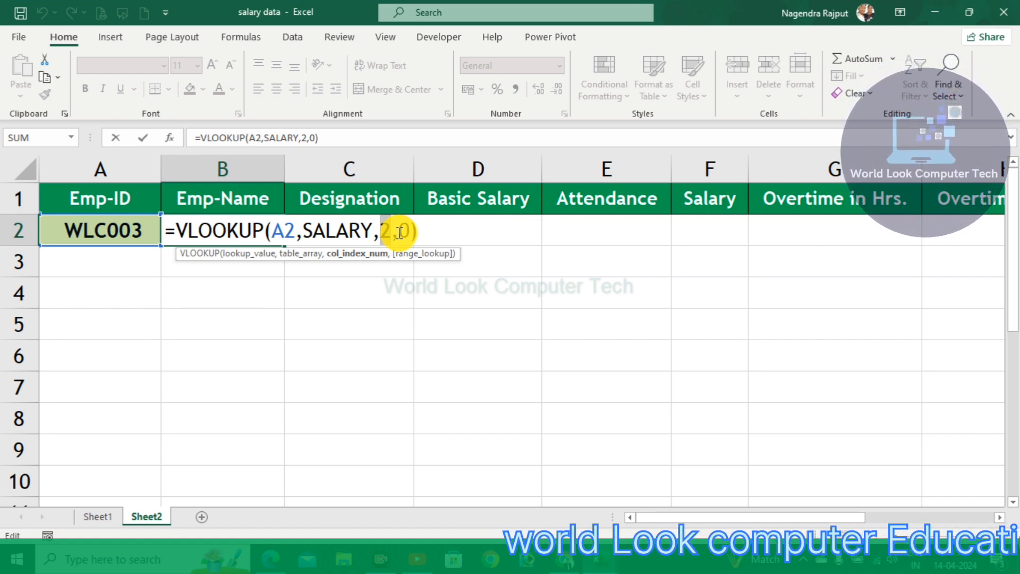
{"action": "key", "text": "Return"}
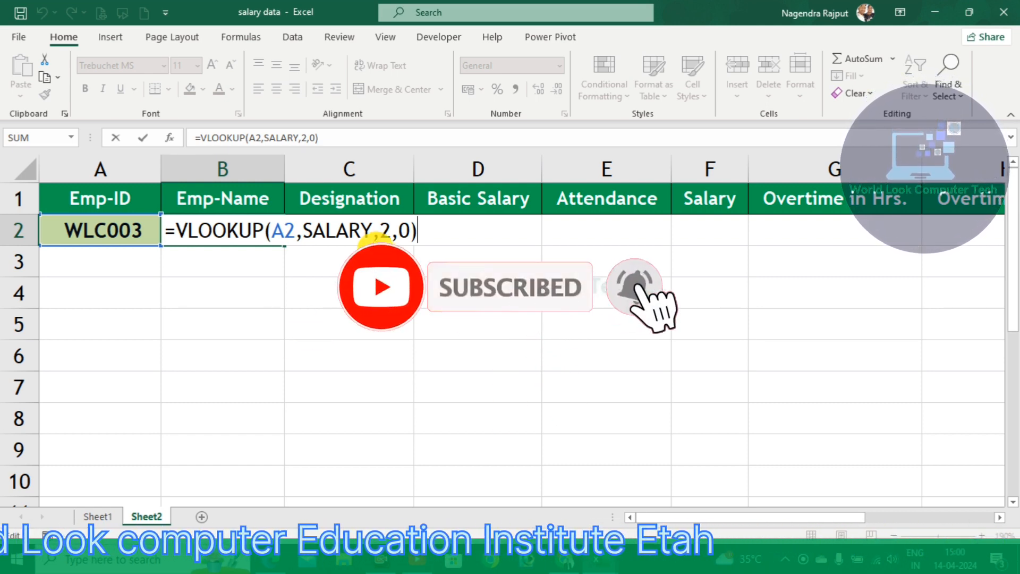
{"action": "left_click", "coordinate": [394, 230]}
{"action": "key", "text": "BackSpace"}
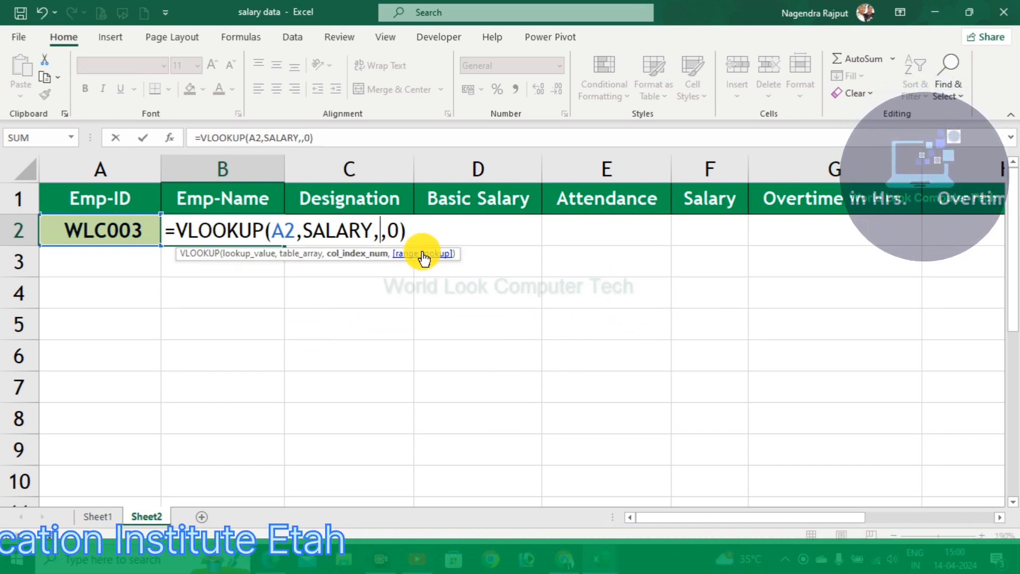
Insert a nested MATCH function as the VLOOKUP's column index, with the Emp-Name header B1 as its lookup value
{"action": "type", "text": "MAC"}
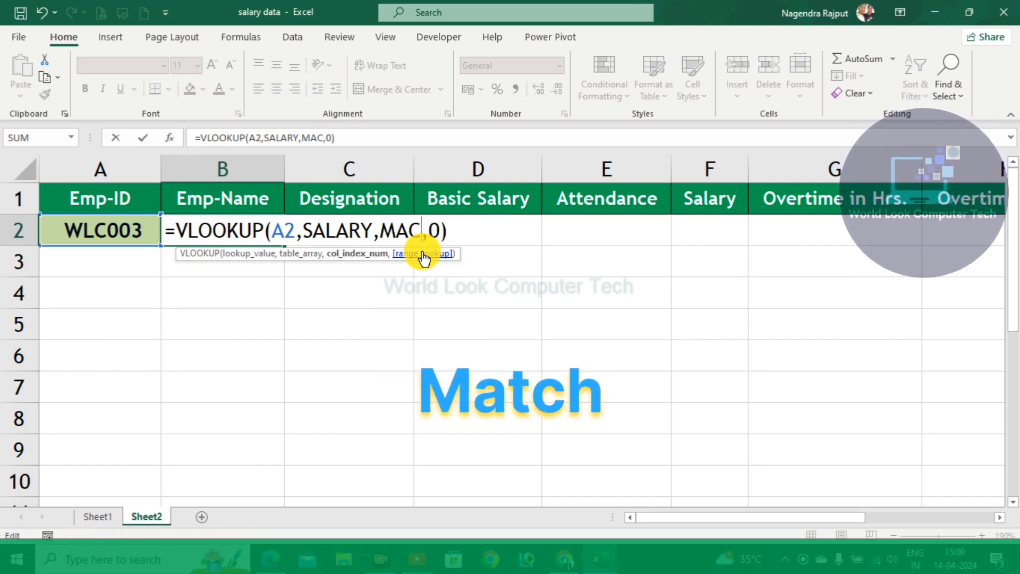
{"action": "type", "text": "="}
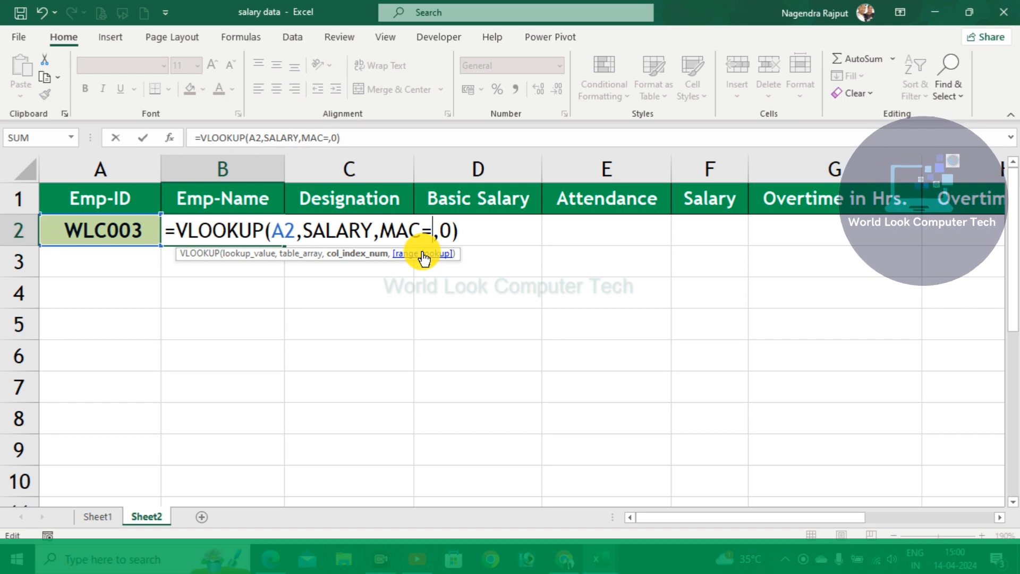
{"action": "key", "text": "BackSpace"}
{"action": "key", "text": "BackSpace"}
{"action": "key", "text": "Tab"}
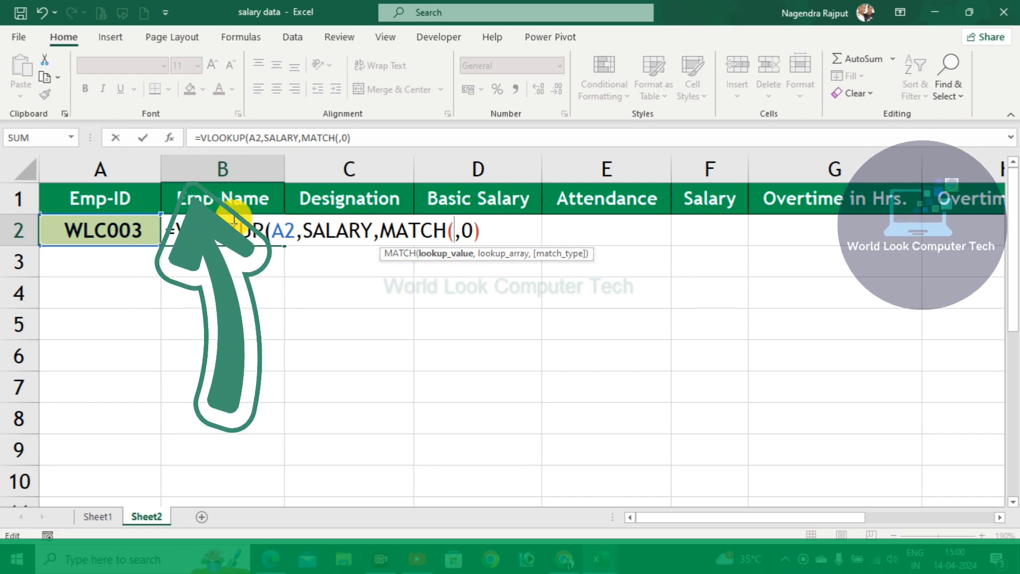
{"action": "left_click", "coordinate": [221, 193]}
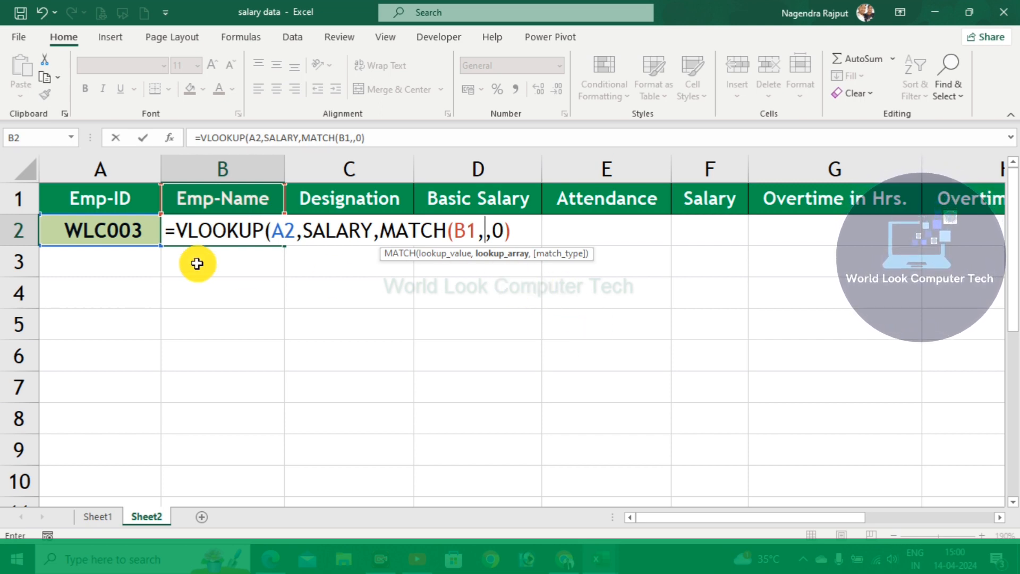
Complete the nested MATCH with header row A1:N1 as the lookup array and match type 0, and commit the B2 formula
{"action": "left_click_drag", "start_coordinate": [79, 198], "coordinate": [1007, 191]}
{"action": "left_click_drag", "start_coordinate": [887, 194], "coordinate": [886, 194]}
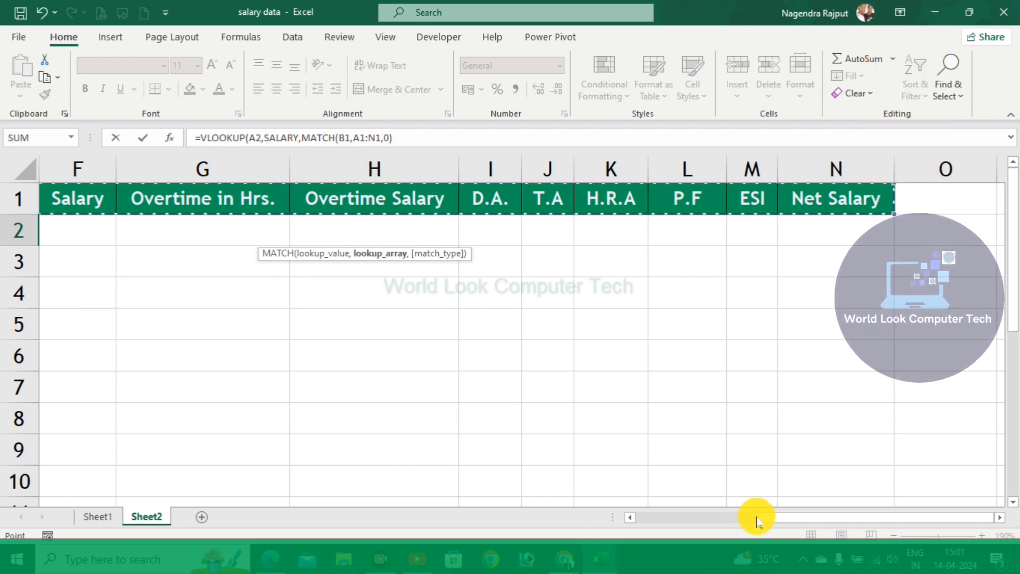
{"action": "left_click_drag", "start_coordinate": [758, 519], "coordinate": [626, 522]}
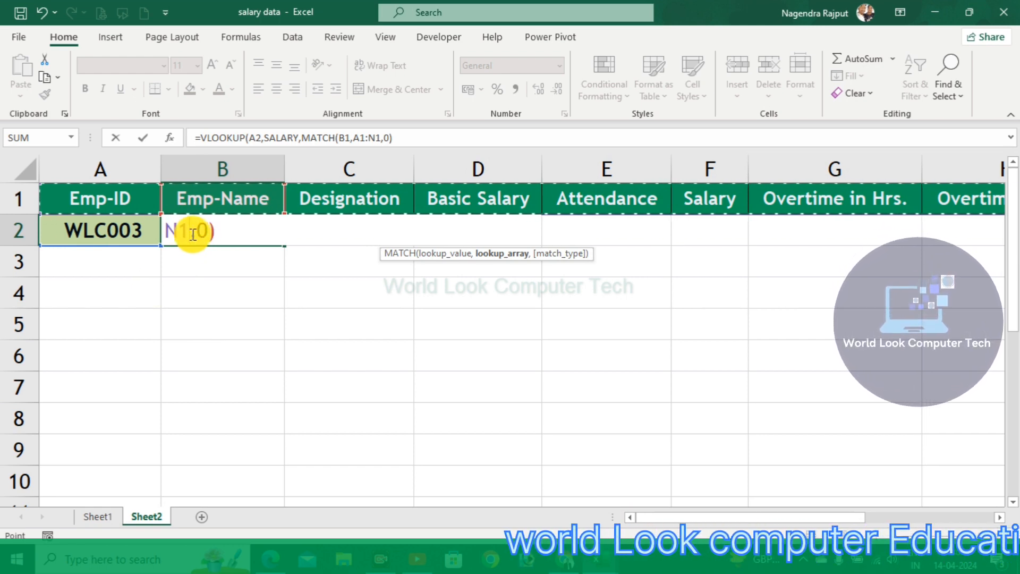
{"action": "type", "text": ",0"}
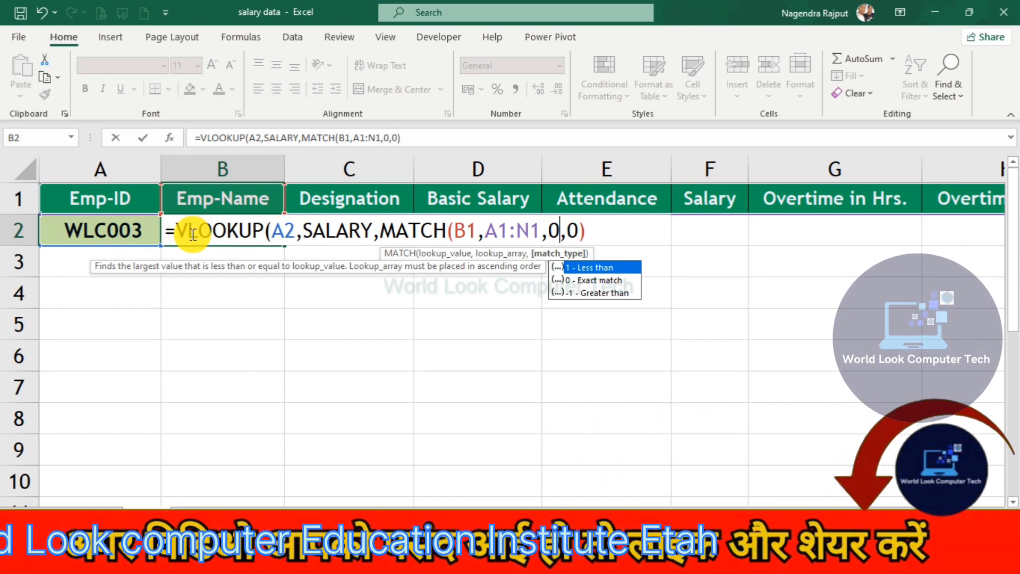
{"action": "type", "text": ")"}
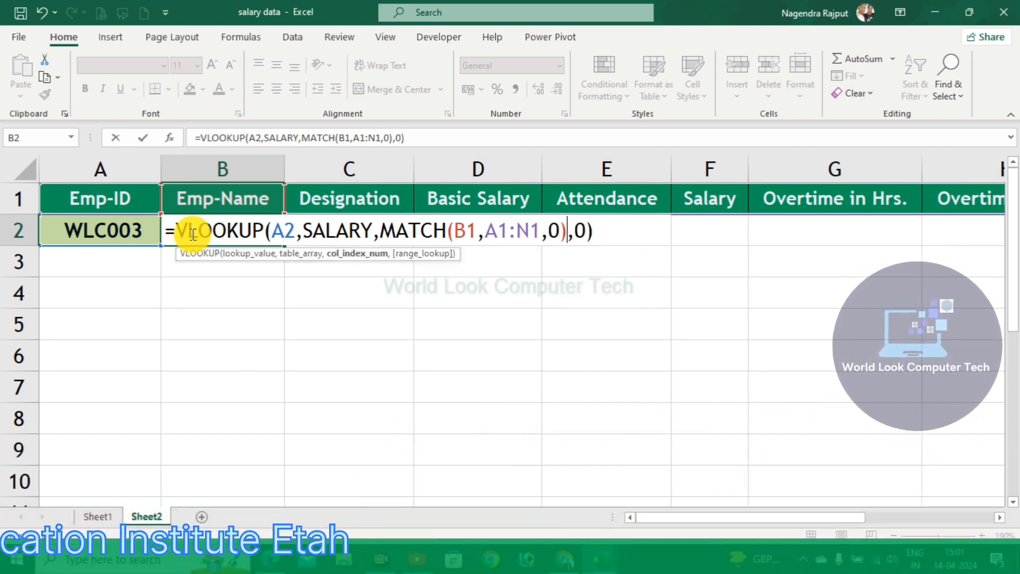
{"action": "key", "text": "Return"}
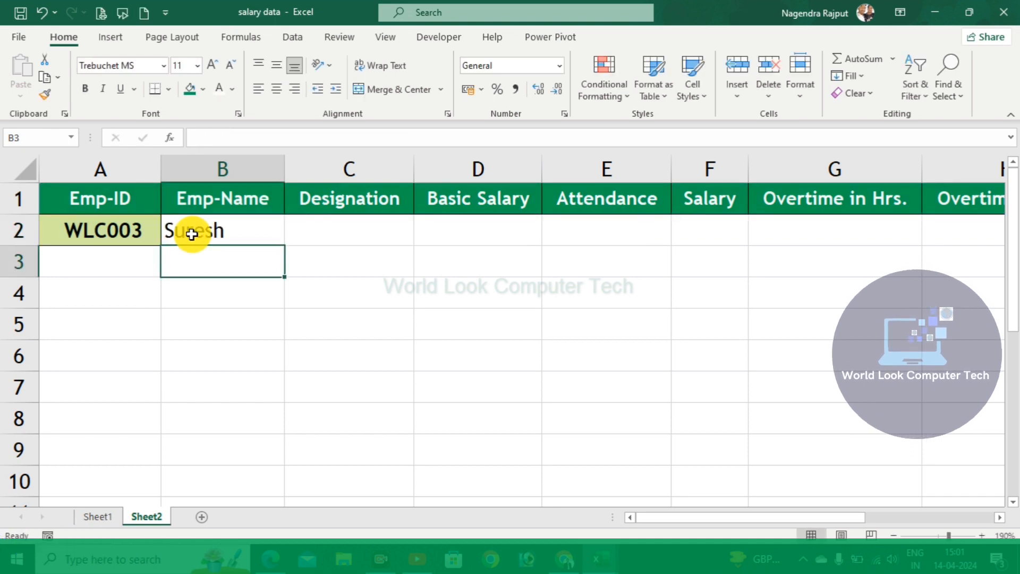
Try filling the B2 formula across into the Designation cell C2, and clear C2
{"action": "left_click", "coordinate": [216, 227]}
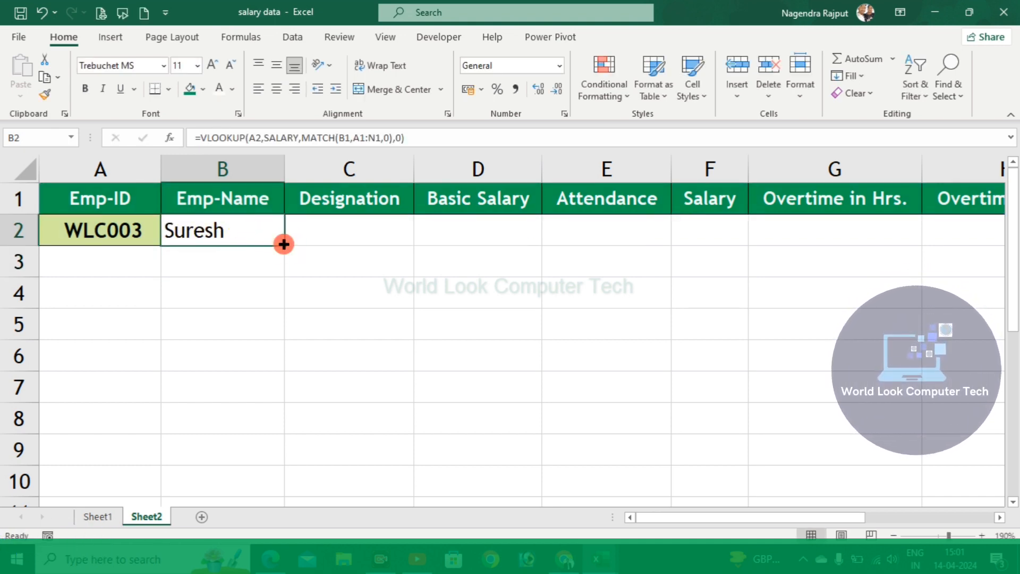
{"action": "left_click_drag", "start_coordinate": [284, 244], "coordinate": [382, 238]}
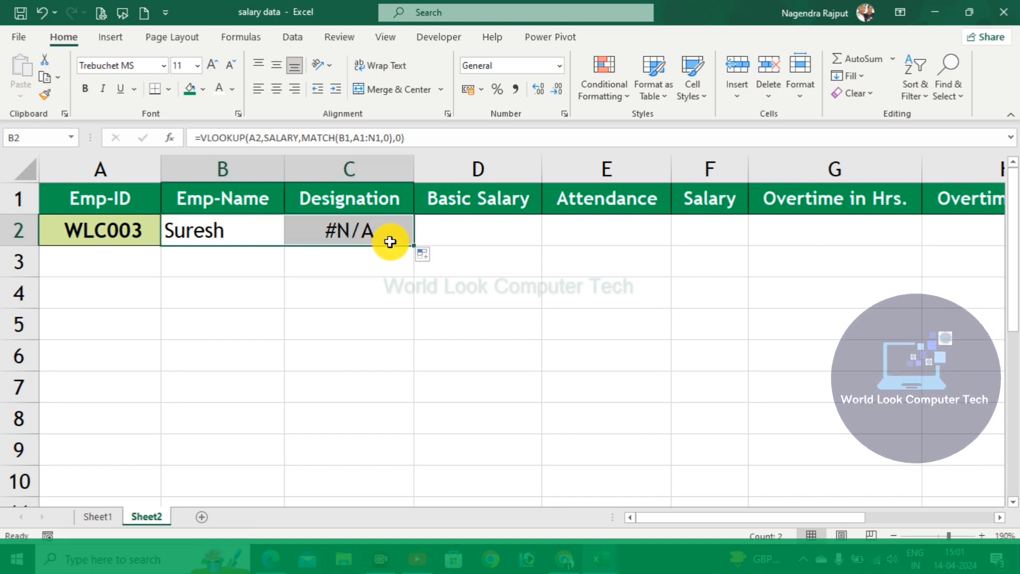
{"action": "left_click", "coordinate": [394, 240]}
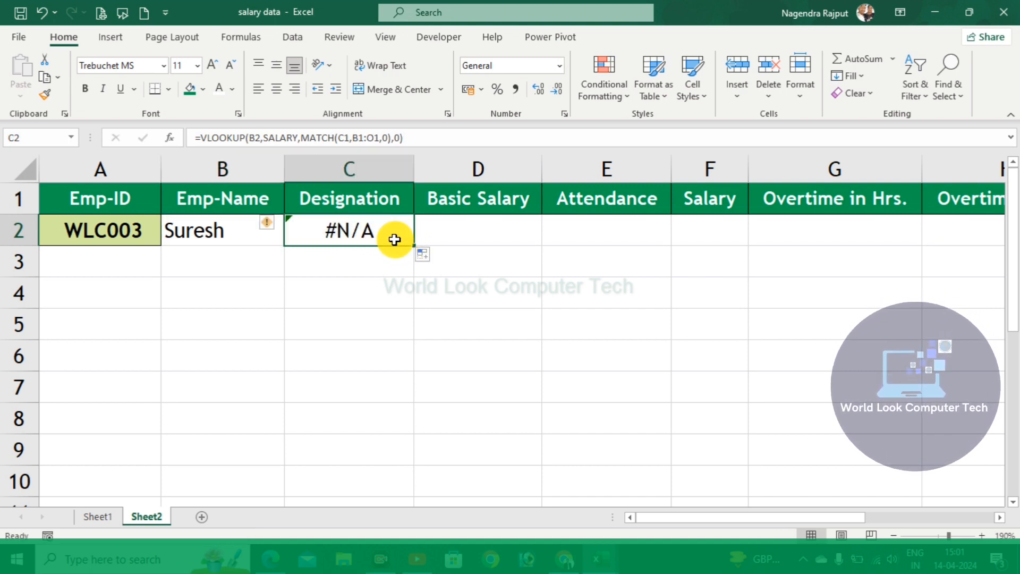
{"action": "key", "text": "Delete"}
Examine the cell references in the B2 formula and select the Emp-ID cell A2 it looks up
{"action": "left_click", "coordinate": [234, 242]}
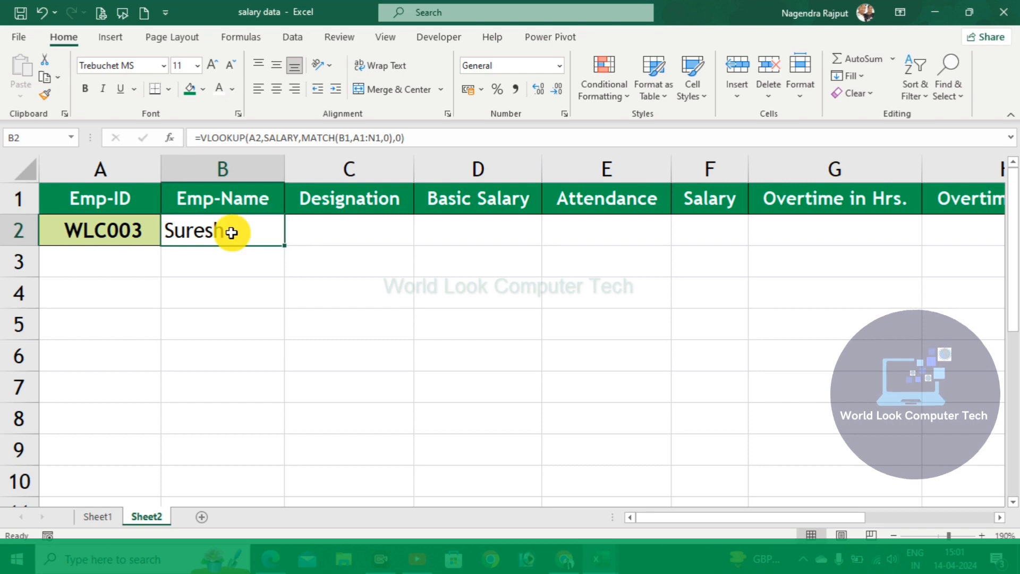
{"action": "double_click", "coordinate": [232, 233]}
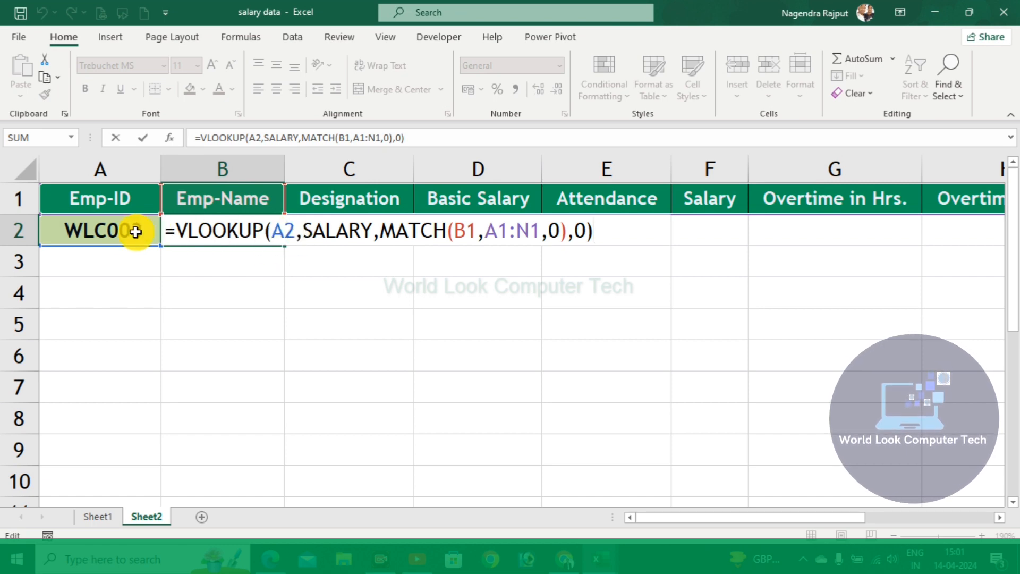
{"action": "left_click", "coordinate": [117, 232]}
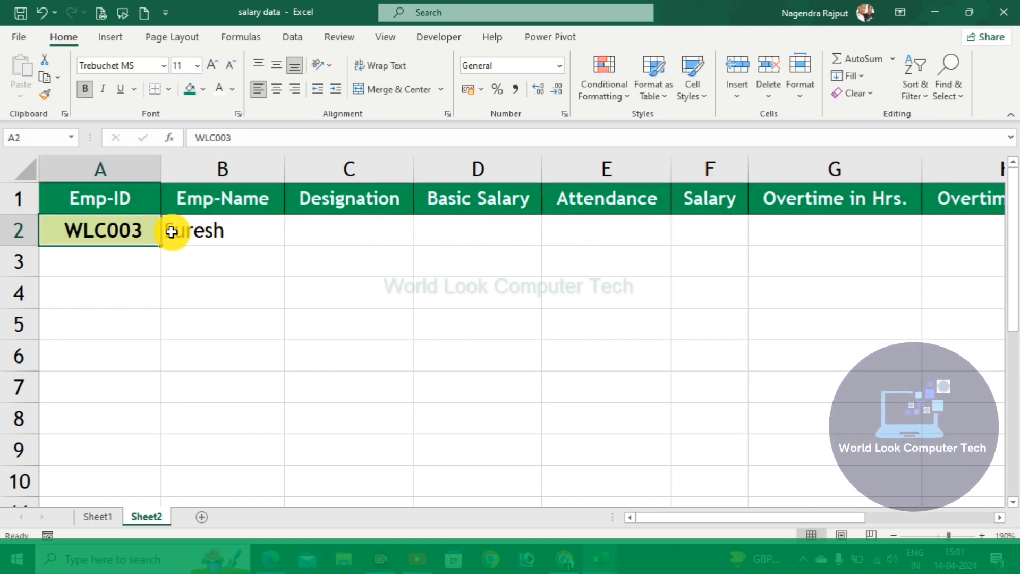
Make the MATCH header range $A$1:$N$1 and the VLOOKUP lookup value $A$2 absolute references in the B2 formula
{"action": "double_click", "coordinate": [189, 231]}
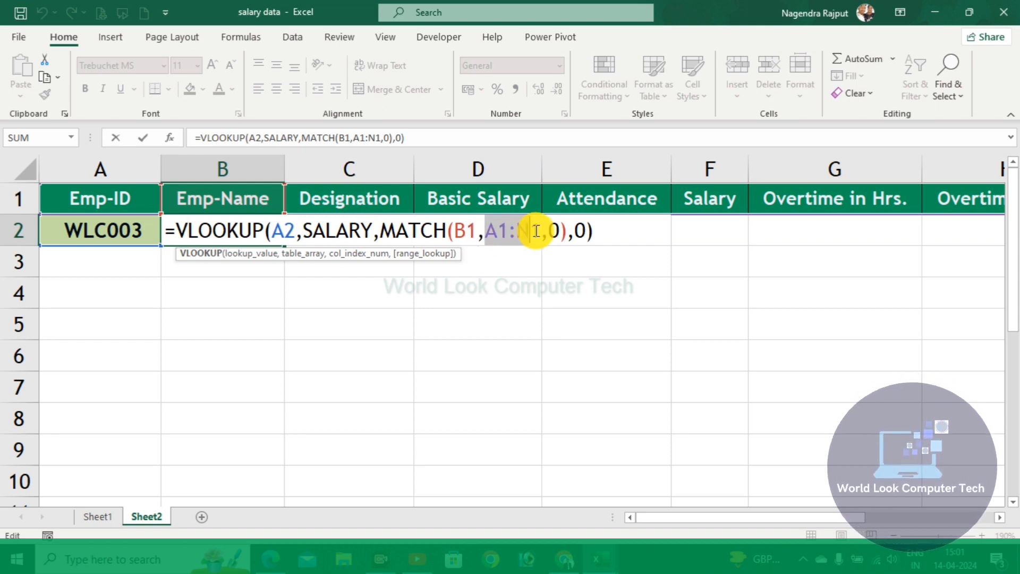
{"action": "left_click_drag", "start_coordinate": [536, 232], "coordinate": [541, 231]}
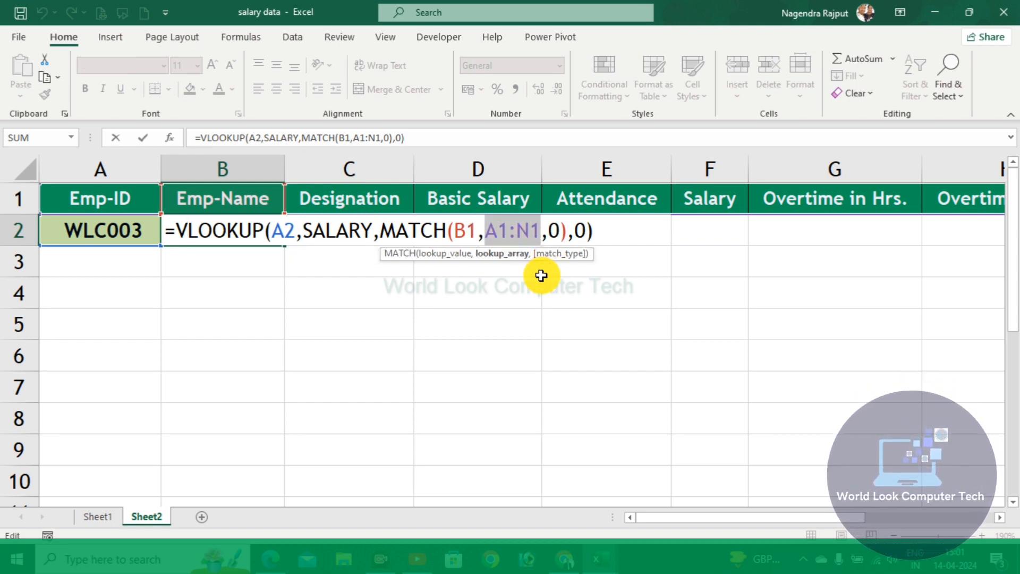
{"action": "key", "text": "F4"}
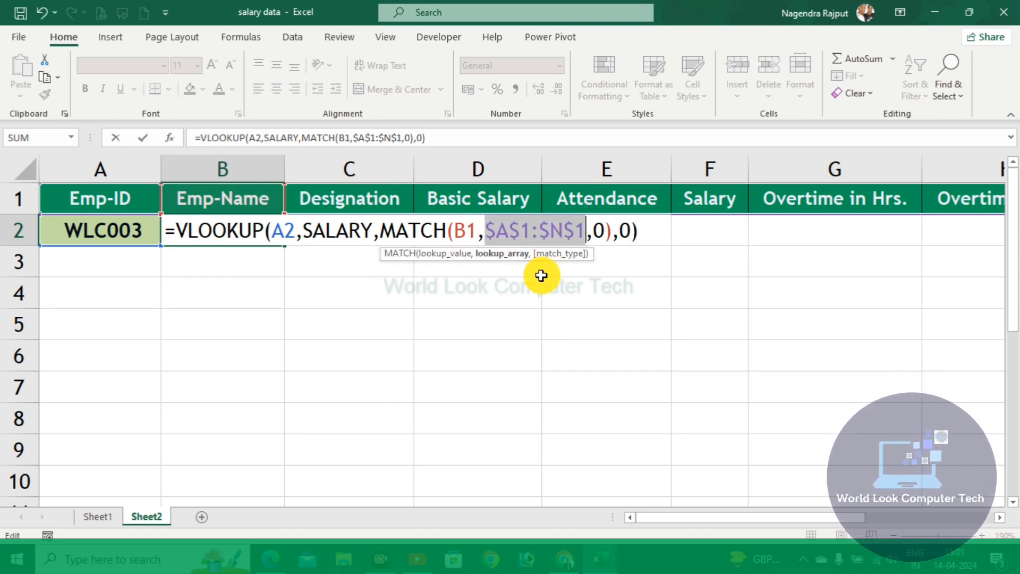
{"action": "double_click", "coordinate": [280, 230]}
{"action": "key", "text": "F4"}
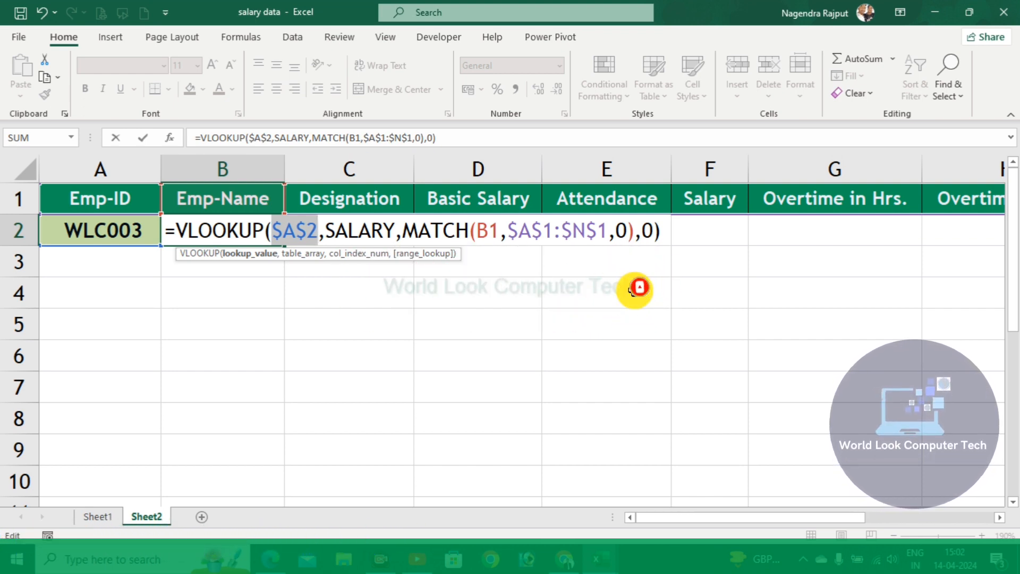
{"action": "key", "text": "Return"}
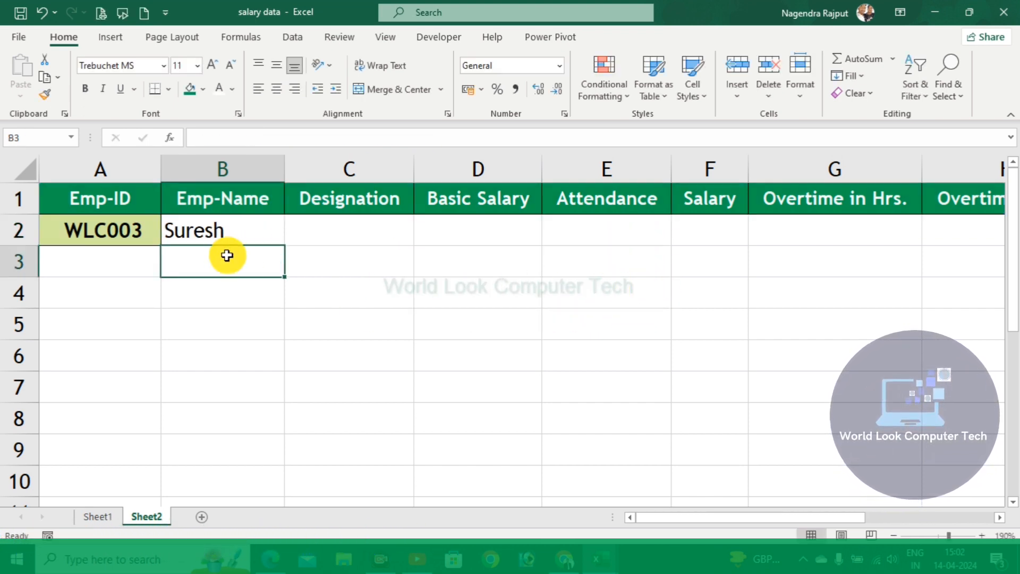
Fill the B2 formula across row 2, from the Designation column through the remaining salary detail columns
{"action": "left_click", "coordinate": [240, 242]}
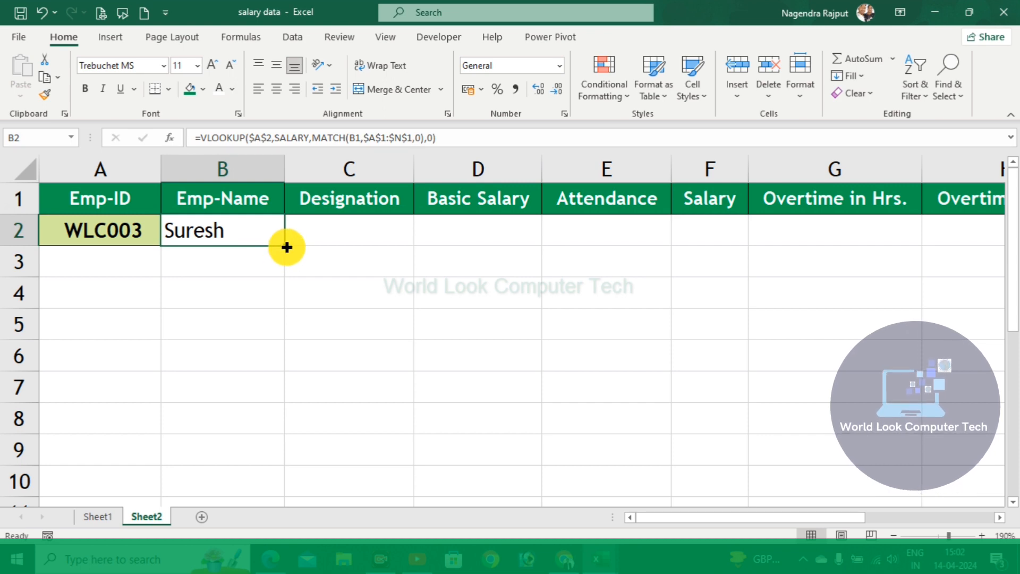
{"action": "left_click_drag", "start_coordinate": [287, 247], "coordinate": [563, 255]}
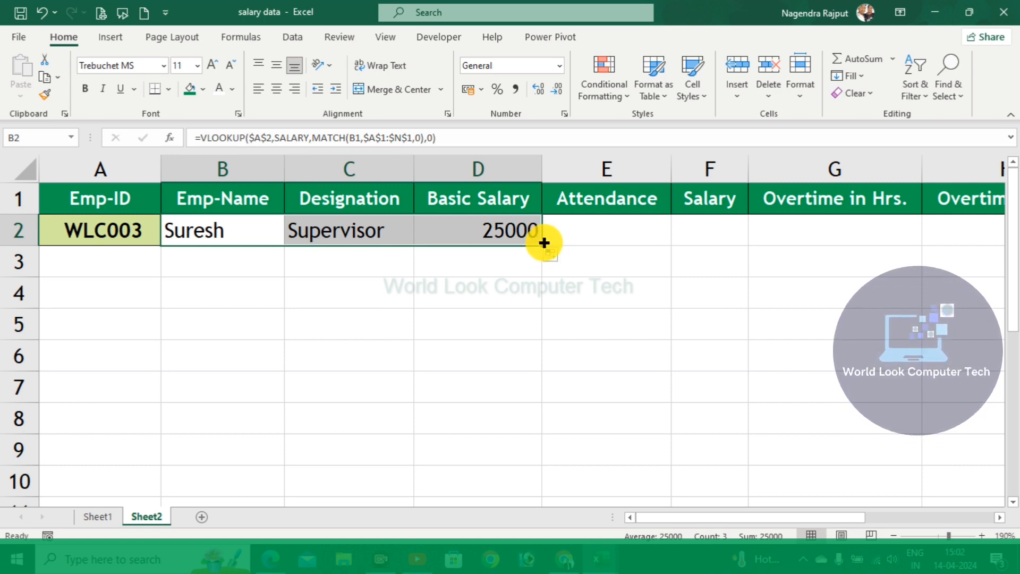
{"action": "left_click_drag", "start_coordinate": [544, 242], "coordinate": [1017, 240]}
{"action": "left_click_drag", "start_coordinate": [766, 517], "coordinate": [630, 519]}
Check how the MATCH header reference adapts in the filled formulas of C2, D2, F2 and G2, and view the remaining columns
{"action": "left_click", "coordinate": [379, 239]}
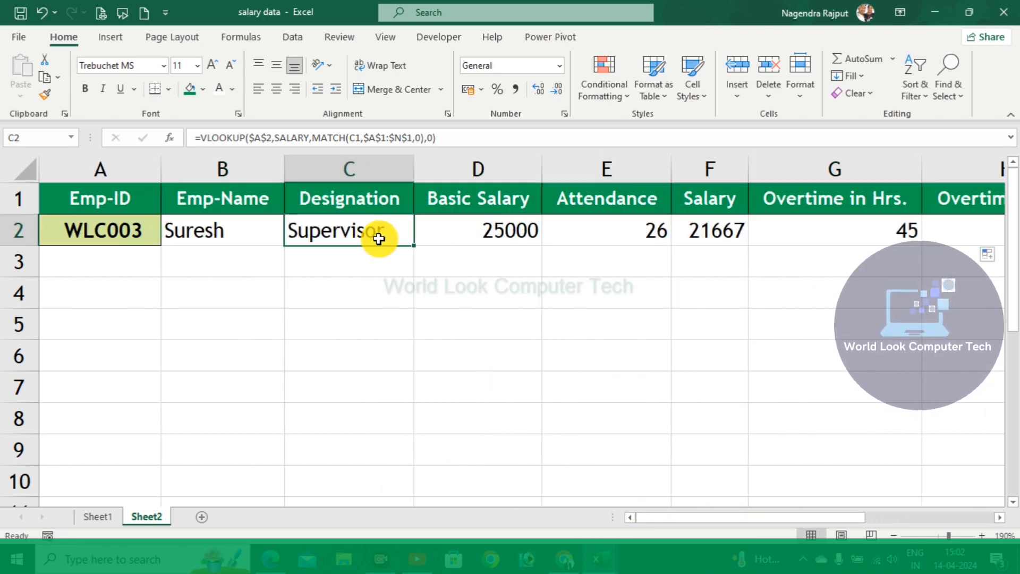
{"action": "left_click", "coordinate": [508, 240]}
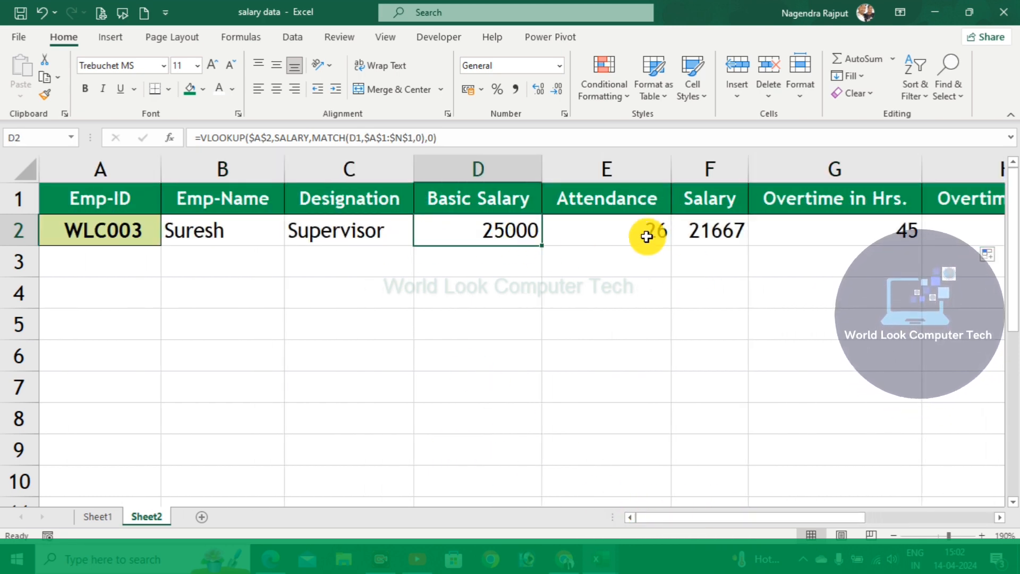
{"action": "left_click", "coordinate": [714, 239]}
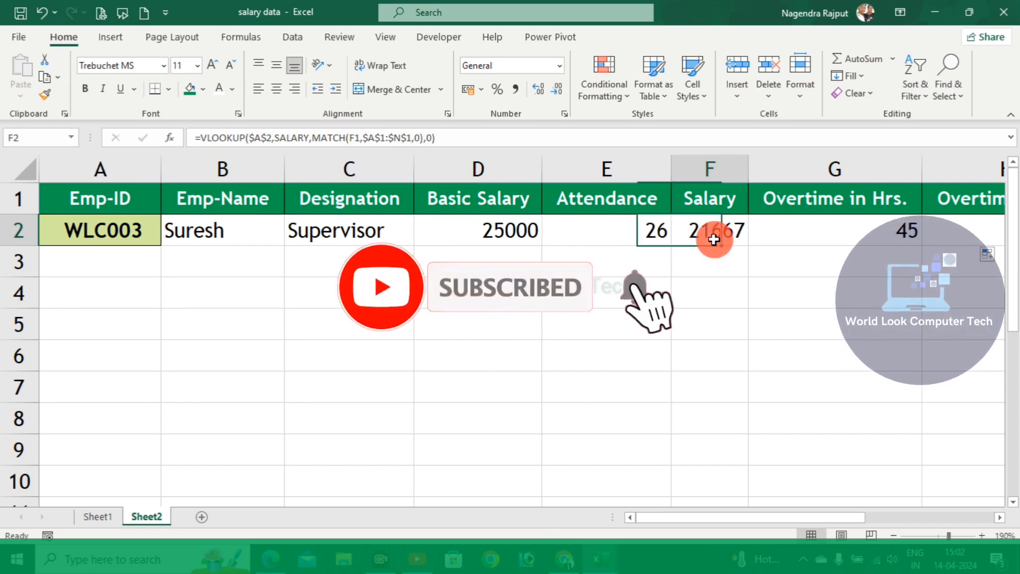
{"action": "left_click", "coordinate": [833, 233]}
{"action": "left_click_drag", "start_coordinate": [794, 518], "coordinate": [674, 507]}
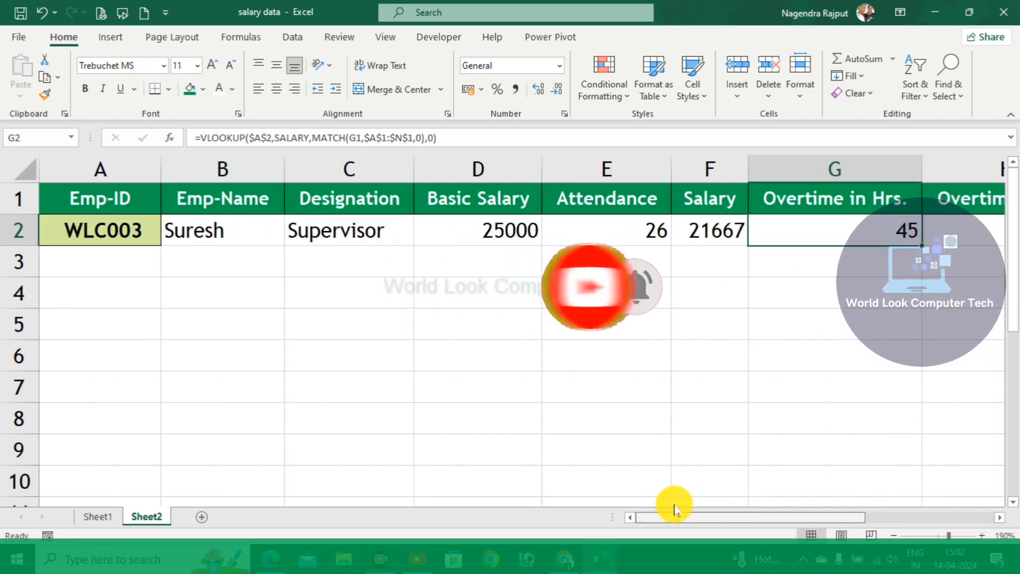
Replace the Emp-ID in A2 with a different employee's ID to test the lookup formulas
{"action": "left_click", "coordinate": [124, 232]}
{"action": "key", "text": "F2"}
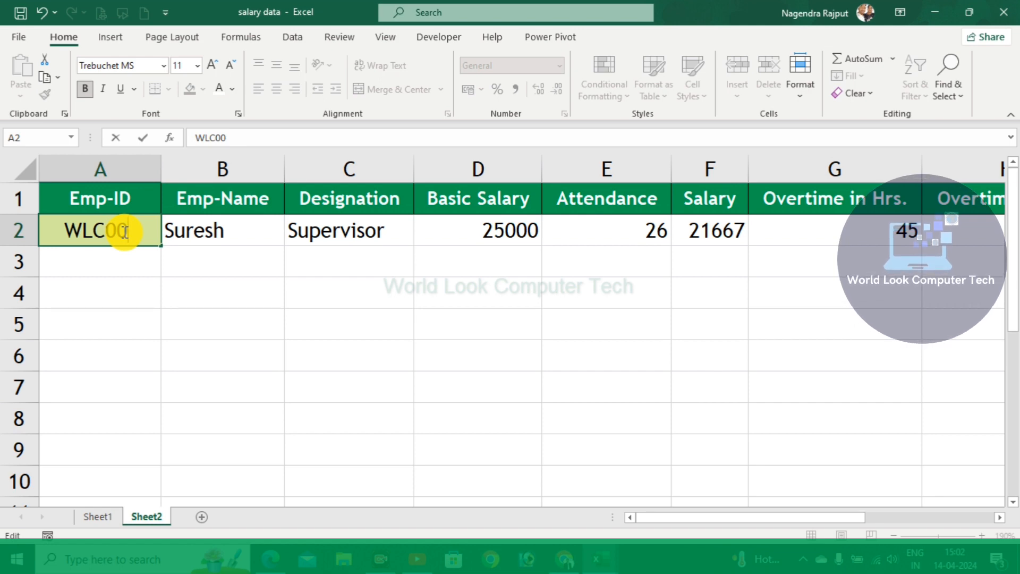
{"action": "type", "text": "0"}
{"action": "key", "text": "Return"}
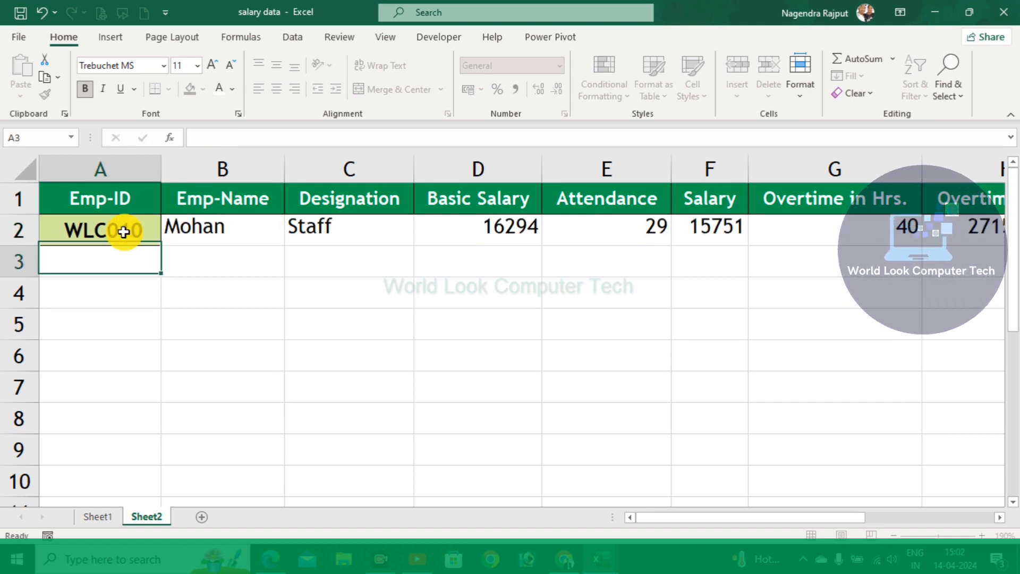